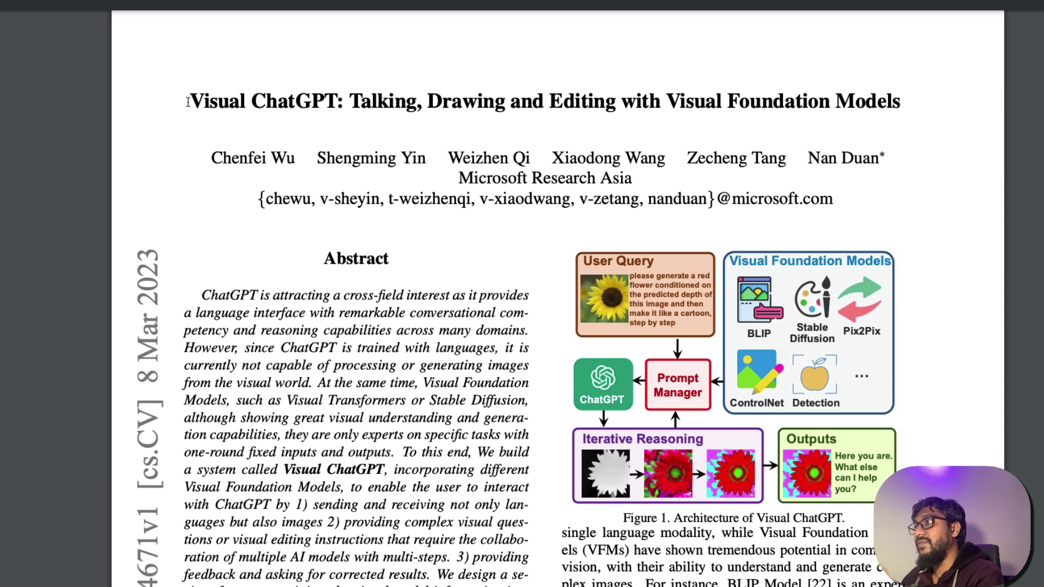
# - Highlight the paper title 'Visual ChatGPT: Talking, Drawing and Editing with Visual Foundation Models'
pyautogui.moveTo(189, 101); pyautogui.dragTo(947, 98)
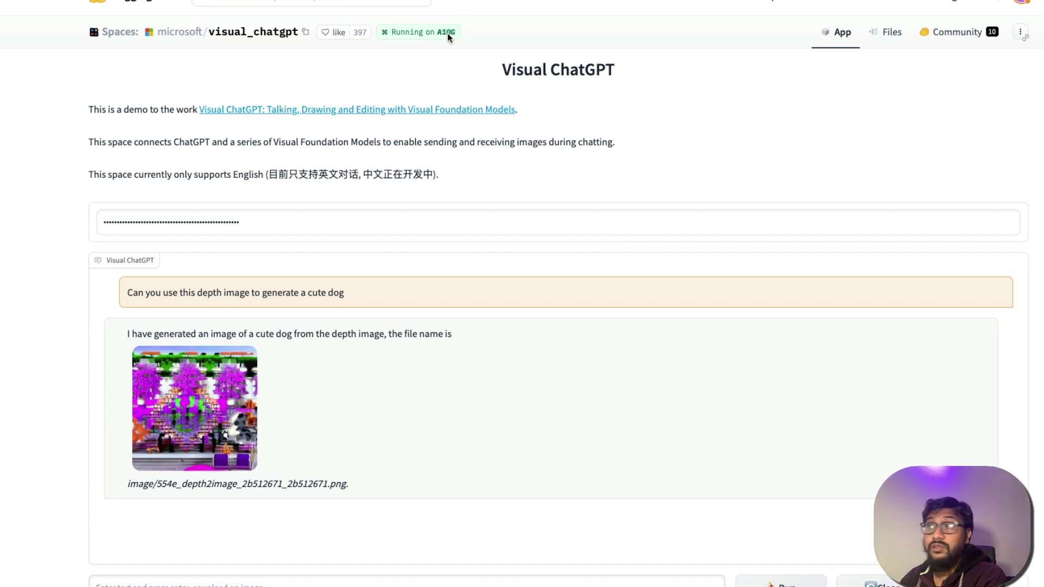
# - Select the masked API key field, then highlight the cute dog request message
pyautogui.scroll(-1, 491, 198)
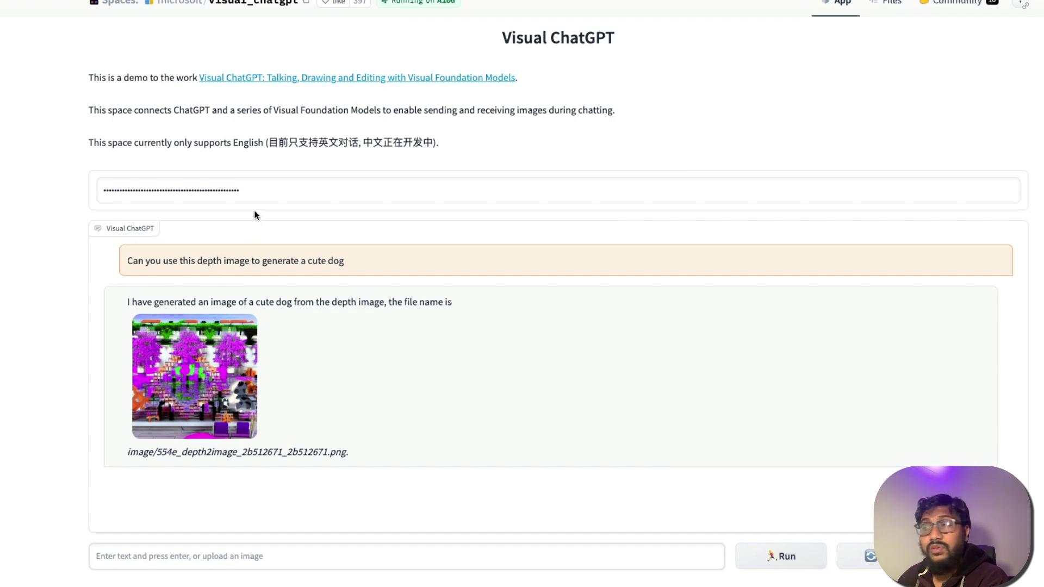
pyautogui.click(266, 194)
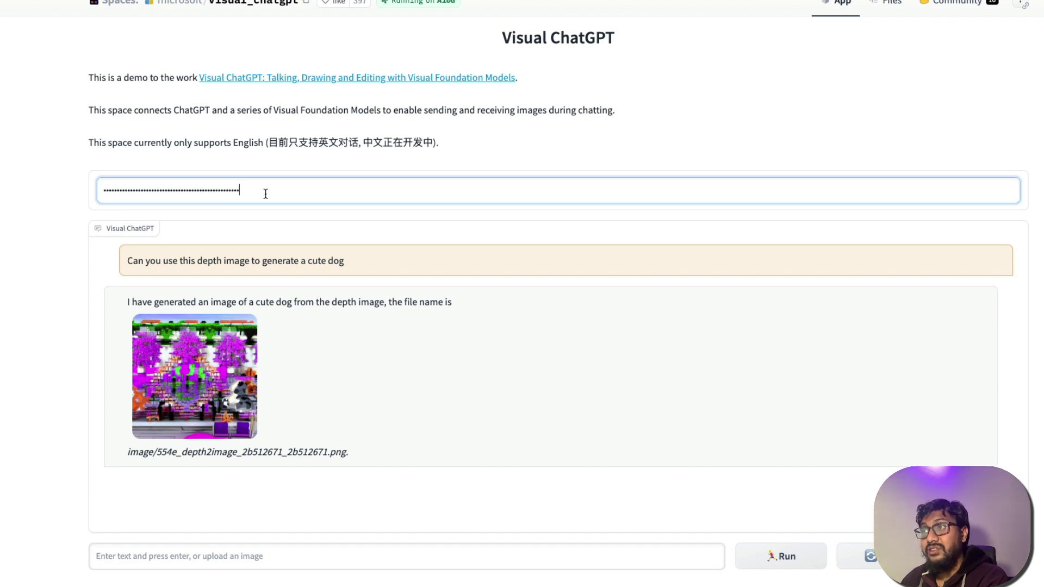
pyautogui.scroll(-1, 193, 267)
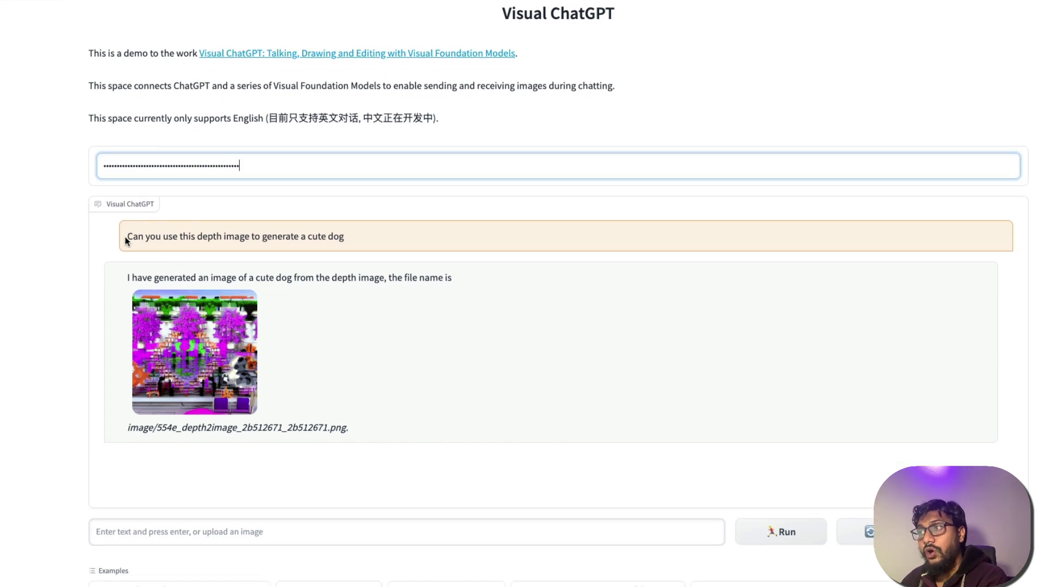
pyautogui.moveTo(125, 241); pyautogui.dragTo(345, 240)
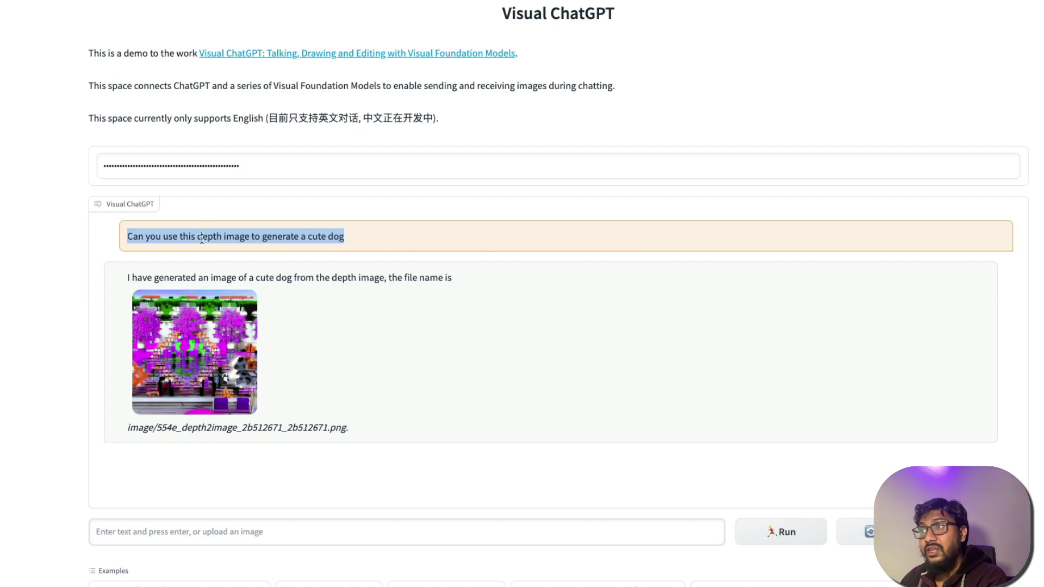
# - Reload the Space with F5 to clear the depth-to-dog conversation
pyautogui.scroll(-1, 336, 246)
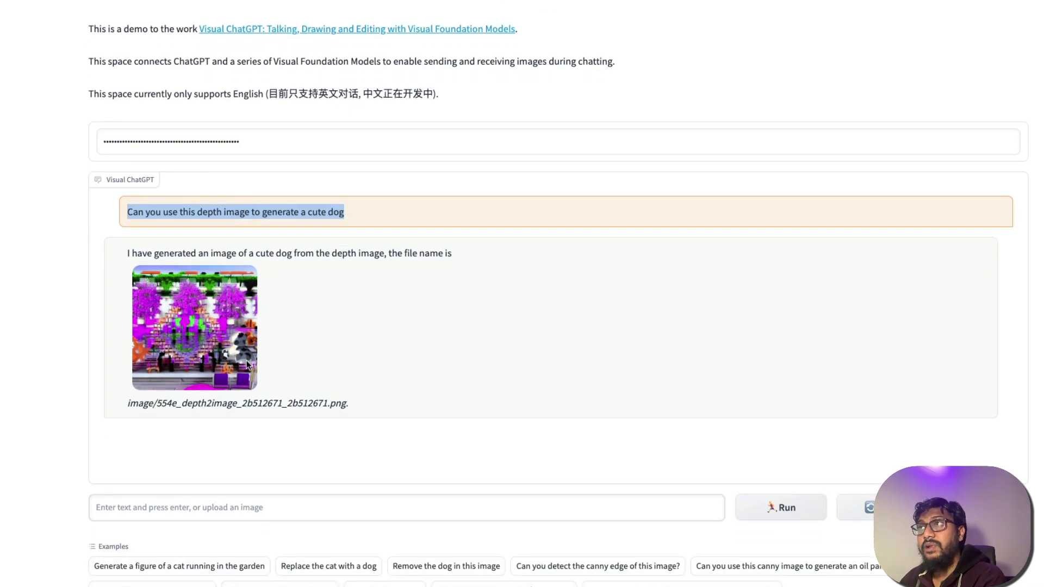
pyautogui.scroll(-1, 245, 361)
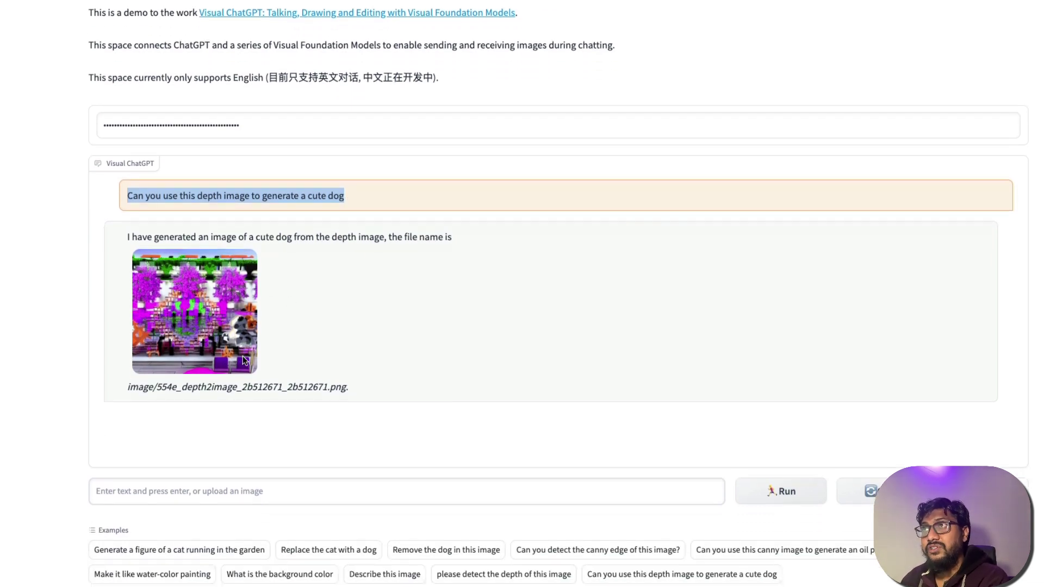
pyautogui.scroll(3, 288, 341)
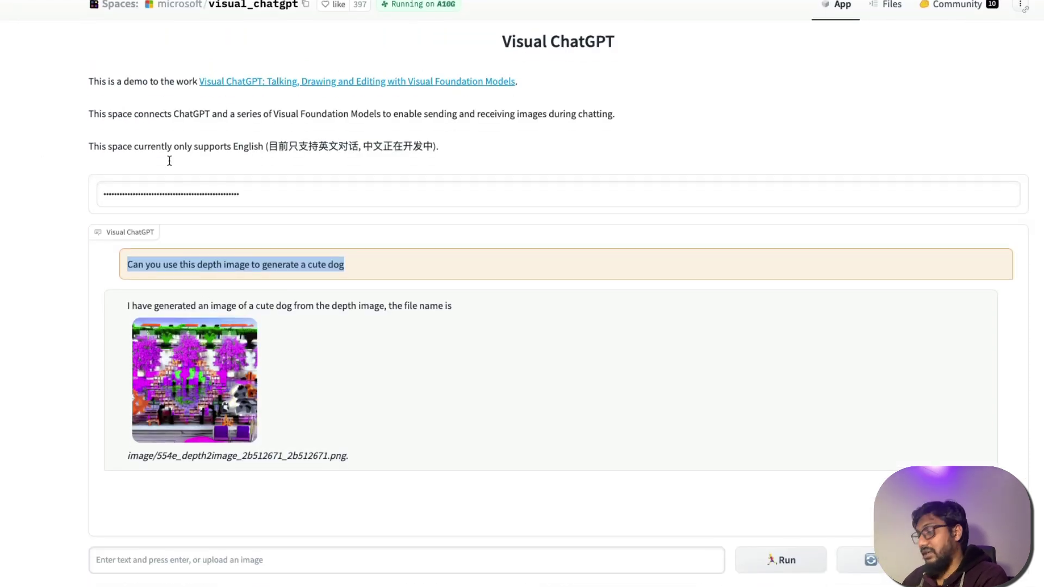
pyautogui.press('F5')
# - Paste the API key and submit the example 'Generate a figure of a cat running in the garden'
pyautogui.click(145, 228)
pyautogui.hotkey('ctrl', 'v')
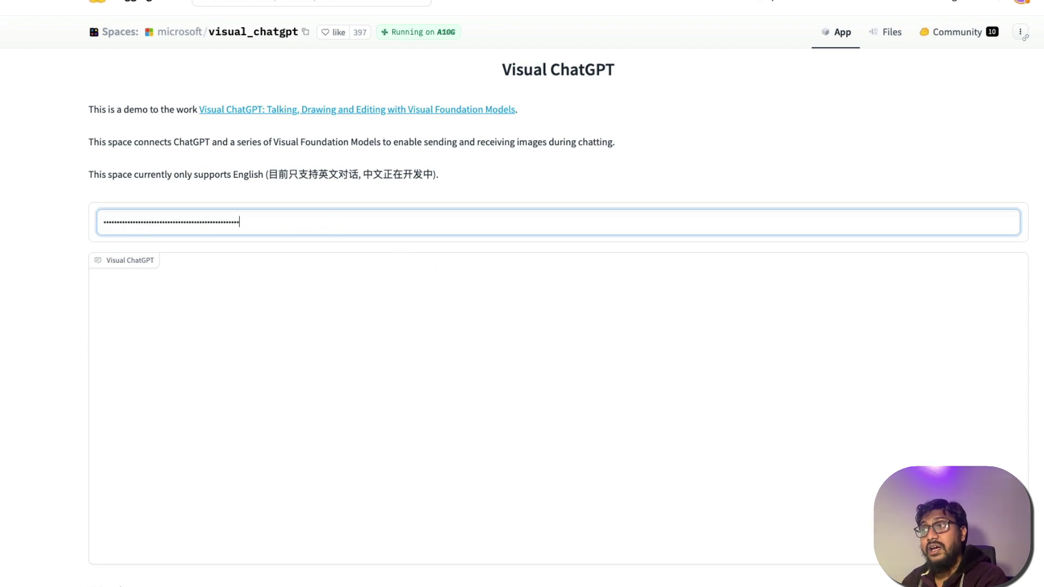
pyautogui.scroll(-5, 338, 300)
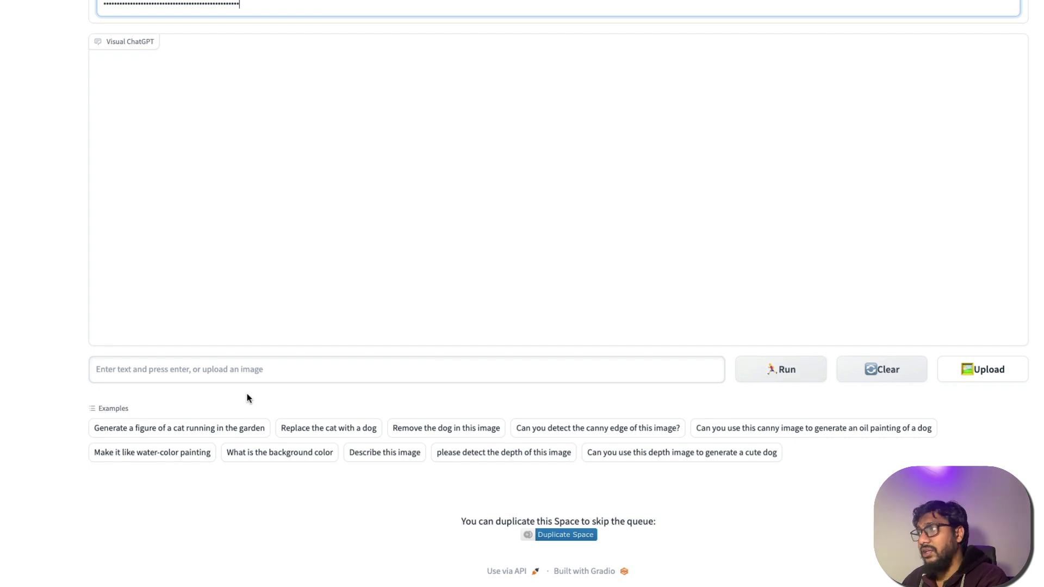
pyautogui.click(219, 432)
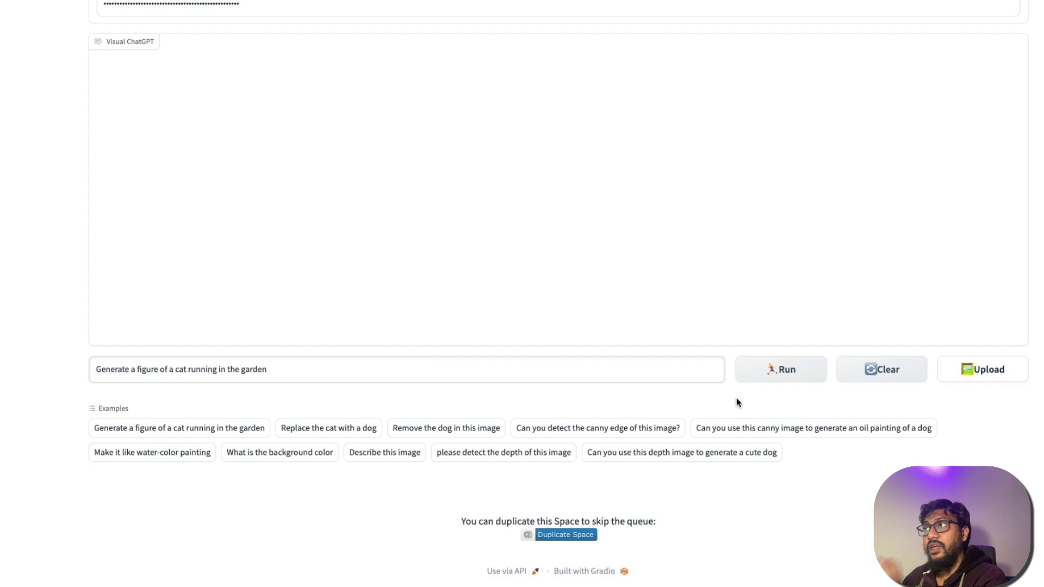
pyautogui.press('Return')
pyautogui.scroll(3, 410, 395)
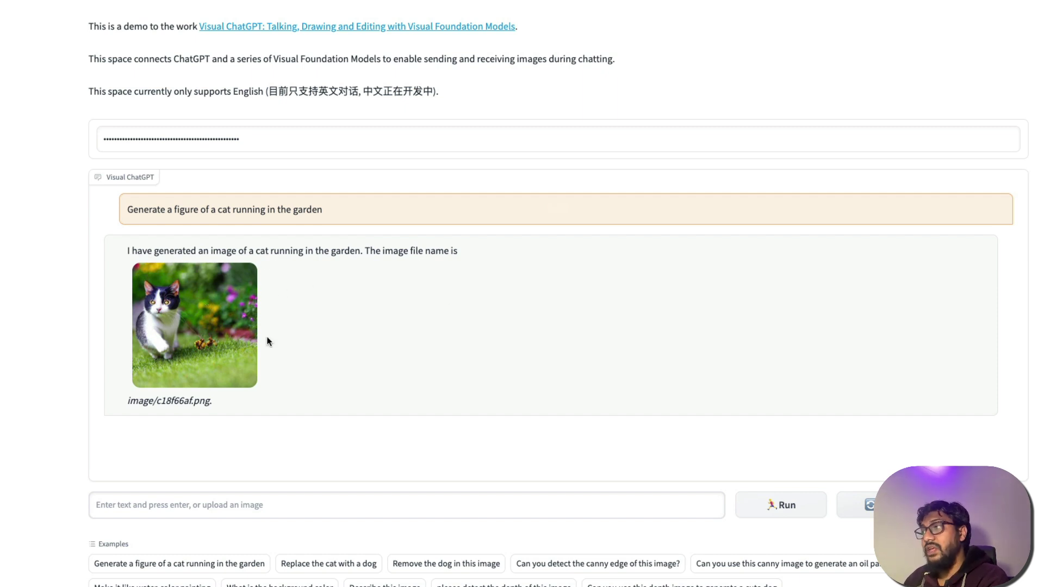
# - Send the 'Replace the cat with a dog' example and compare the resulting cat and dog images
pyautogui.moveTo(215, 402); pyautogui.dragTo(121, 403)
pyautogui.click(134, 402)
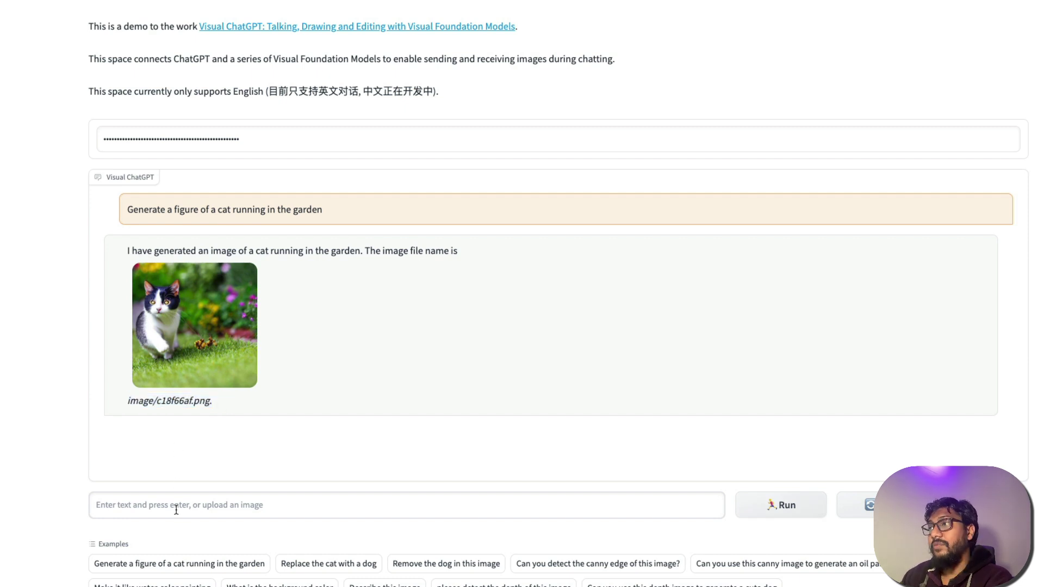
pyautogui.click(348, 567)
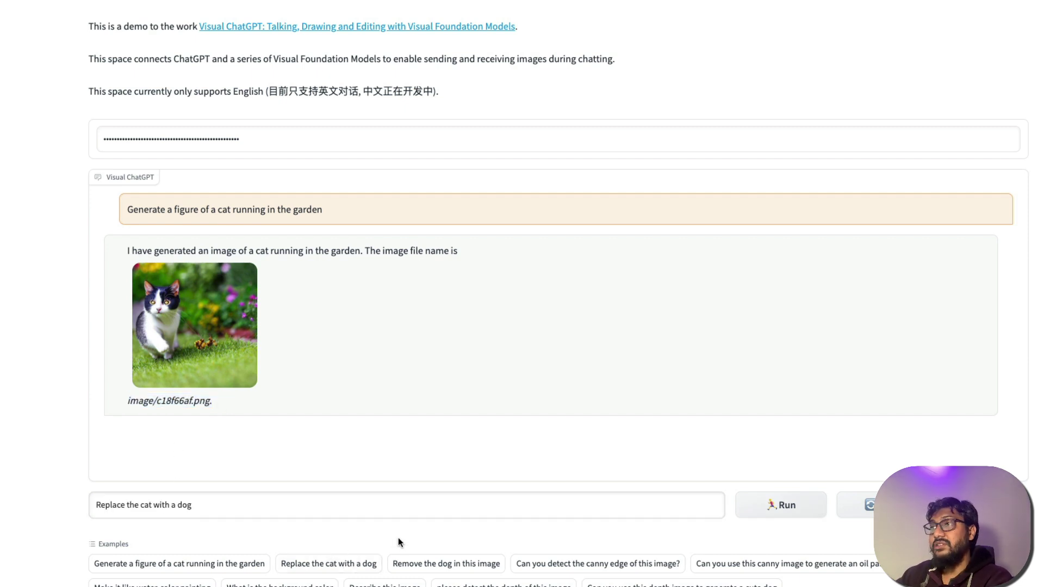
pyautogui.click(768, 510)
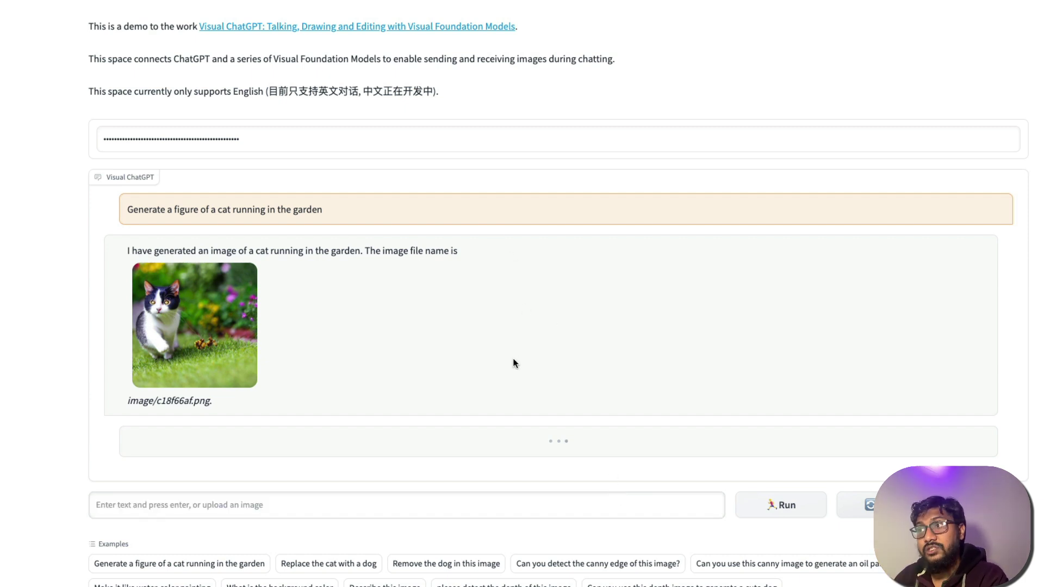
pyautogui.scroll(-1, 490, 363)
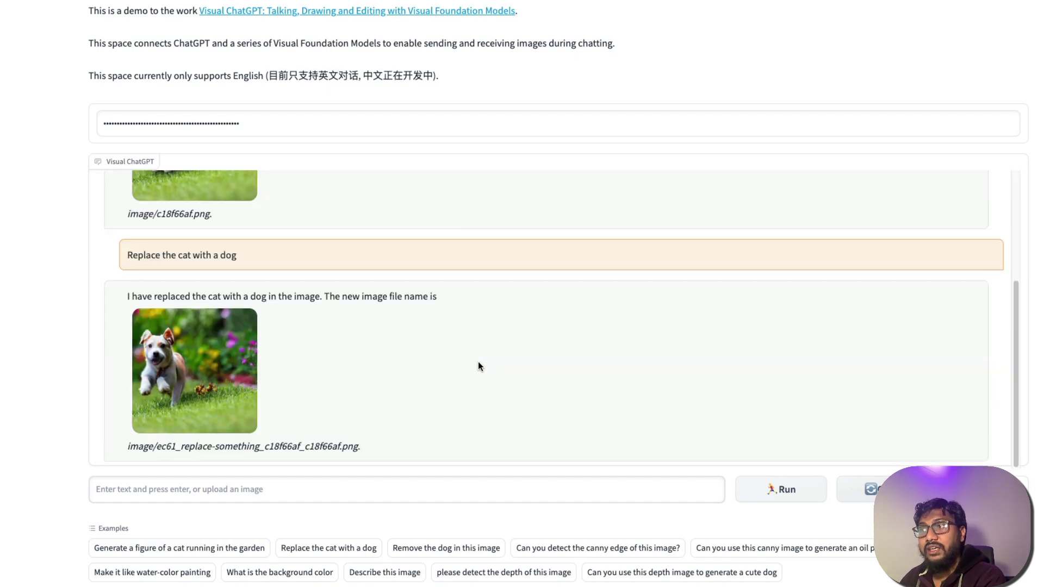
pyautogui.scroll(3, 371, 363)
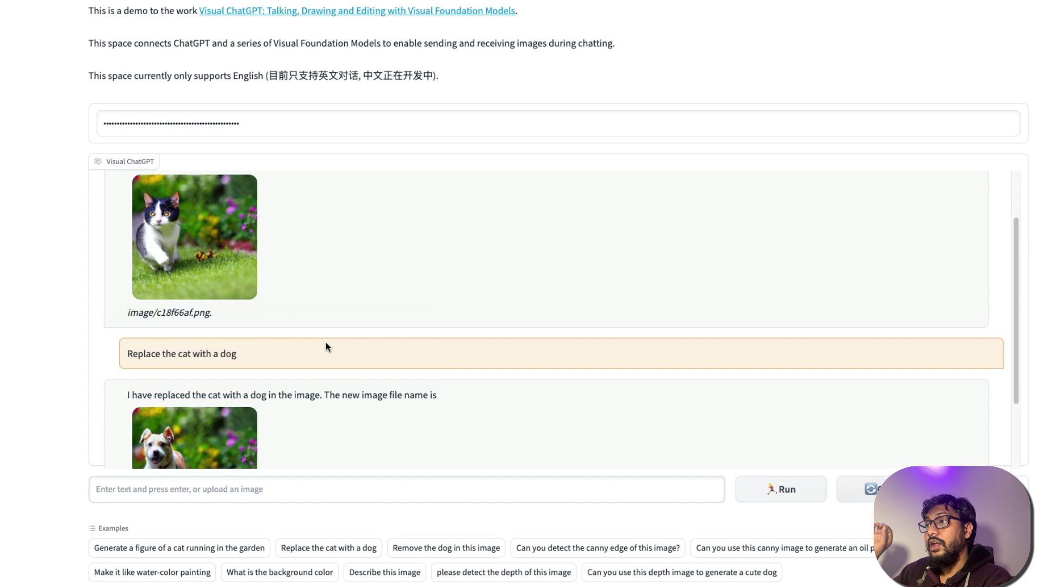
pyautogui.scroll(-3, 185, 294)
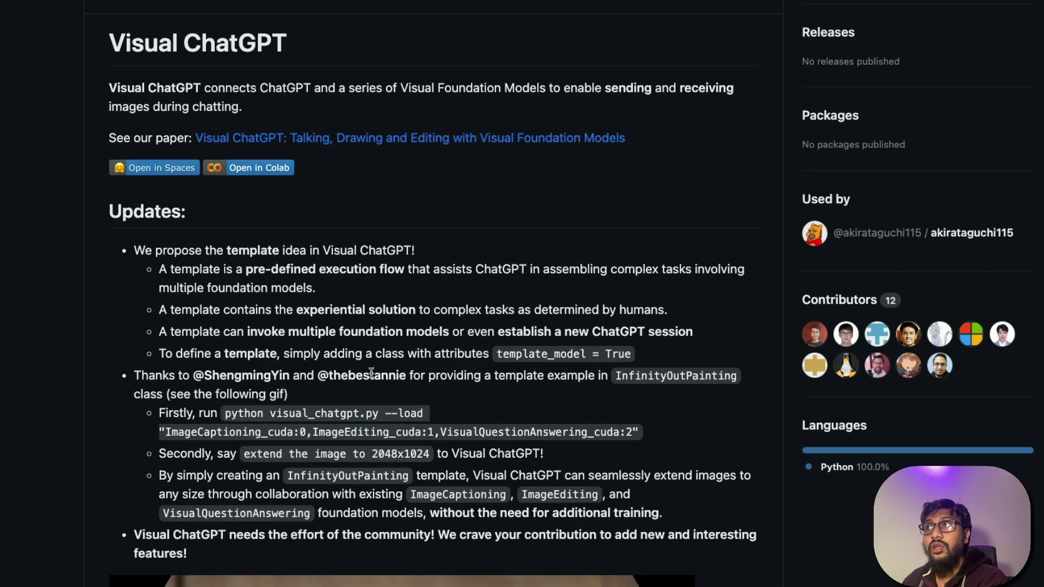
# - Highlight the README sentence introducing GPU memory usage of the foundation models
pyautogui.scroll(-20, 372, 379)
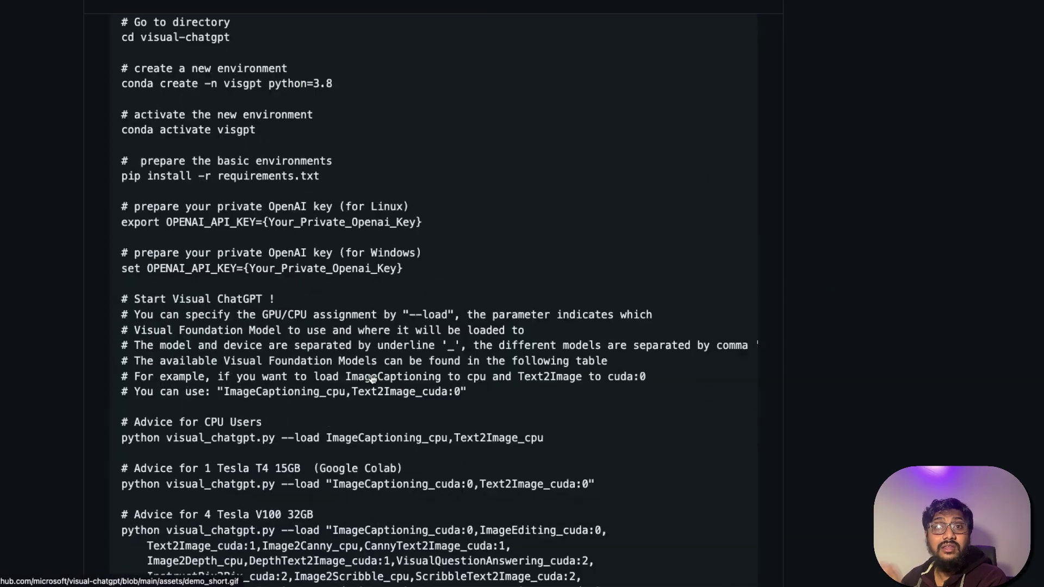
pyautogui.scroll(-3, 373, 379)
pyautogui.scroll(4, 373, 378)
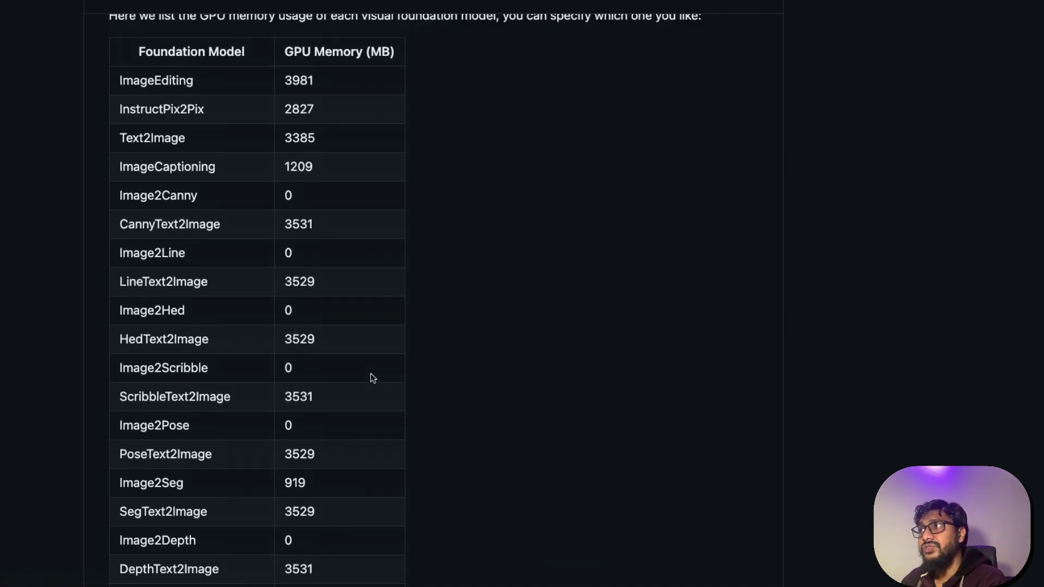
pyautogui.scroll(1, 373, 379)
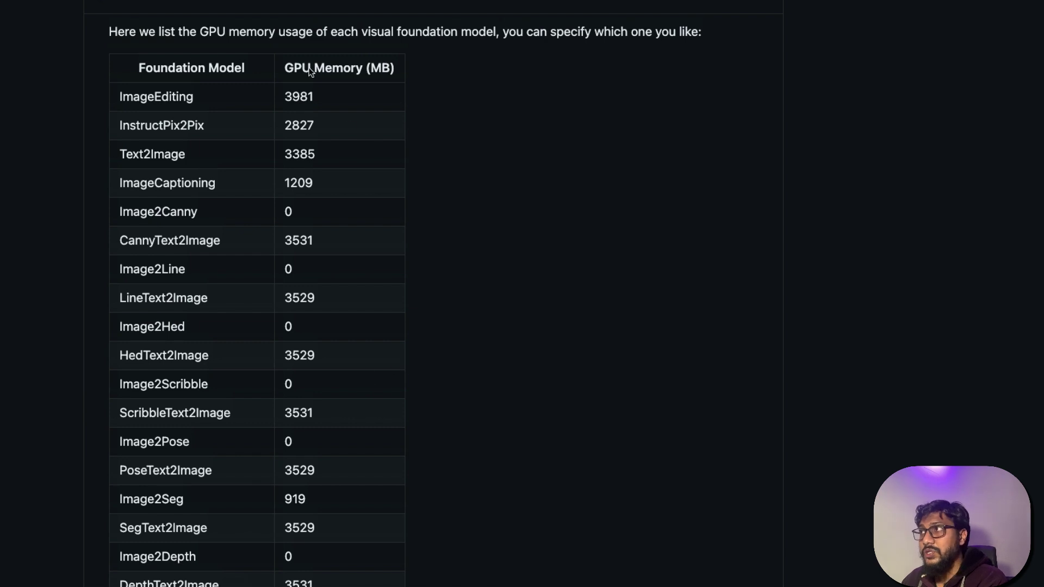
pyautogui.moveTo(188, 32); pyautogui.dragTo(708, 39)
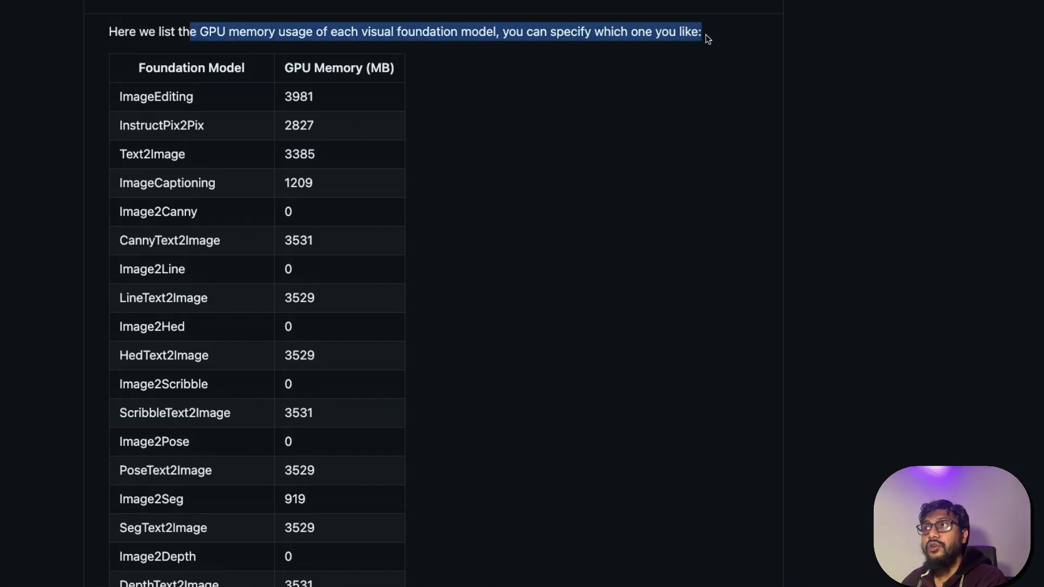
pyautogui.click(708, 39)
# - Highlight ImageEditing and its 3981 MB, then InstructPix2Pix, Text2Image and ImageCaptioning in the table
pyautogui.doubleClick(179, 96)
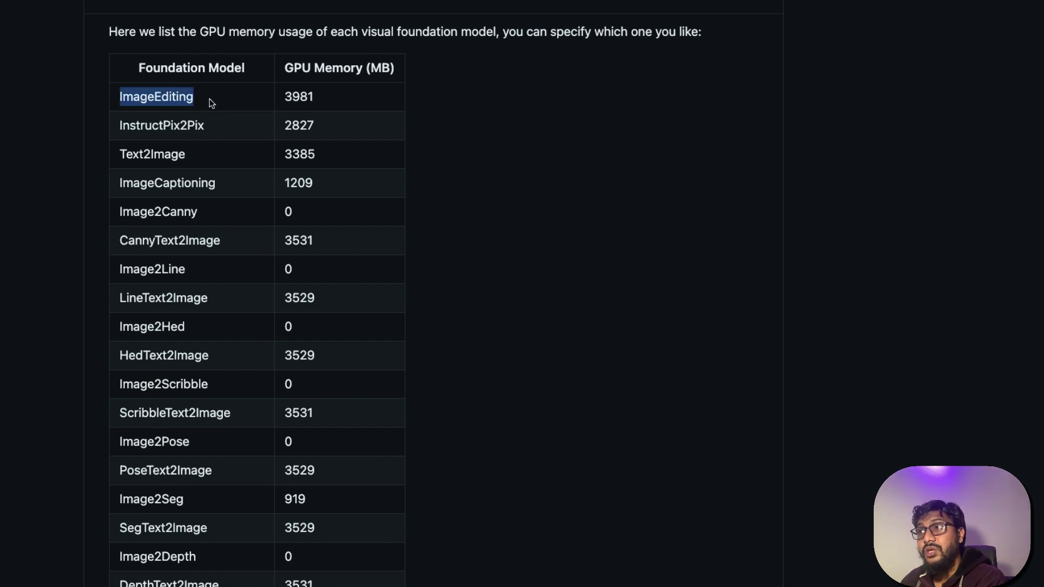
pyautogui.doubleClick(304, 96)
pyautogui.click(167, 122)
pyautogui.doubleClick(151, 127)
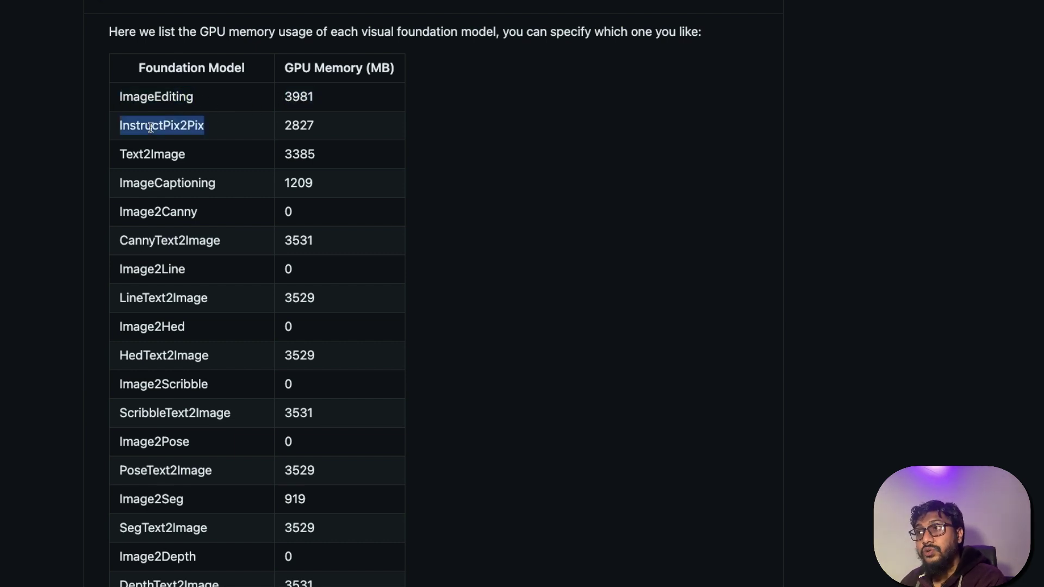
pyautogui.click(158, 153)
pyautogui.doubleClick(158, 154)
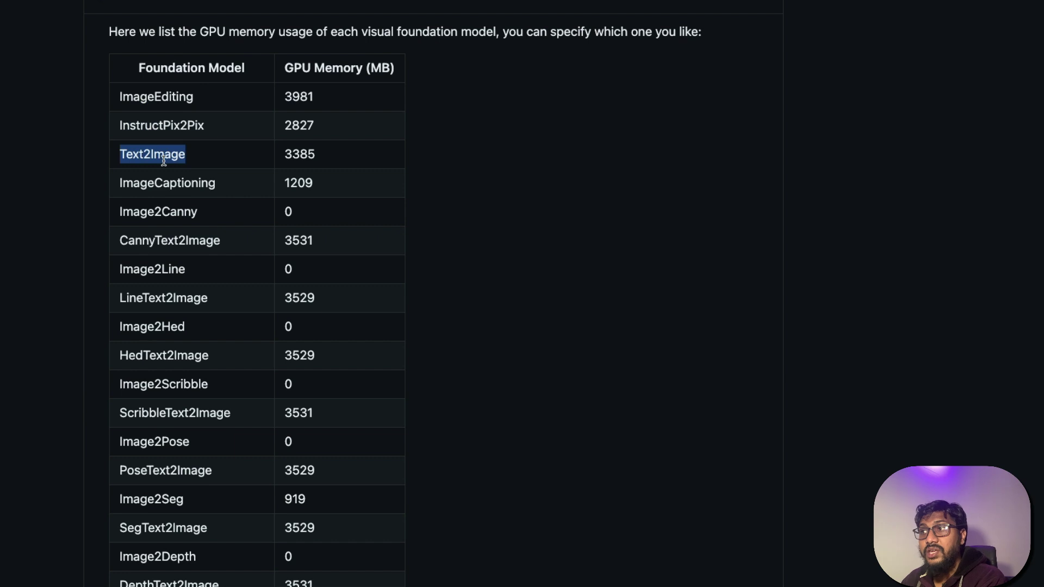
pyautogui.click(168, 181)
pyautogui.doubleClick(167, 181)
# - Highlight Image2Canny, CannyText2Image, Image2Line, LineText2Image, then the rows Image2Canny through Image2Scribble
pyautogui.doubleClick(165, 209)
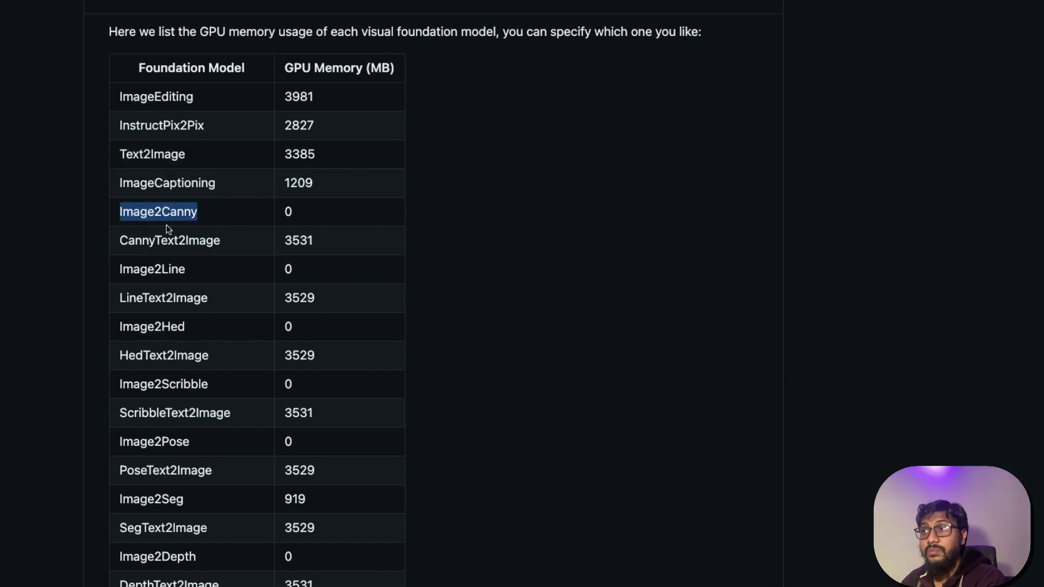
pyautogui.click(174, 239)
pyautogui.doubleClick(174, 239)
pyautogui.doubleClick(162, 268)
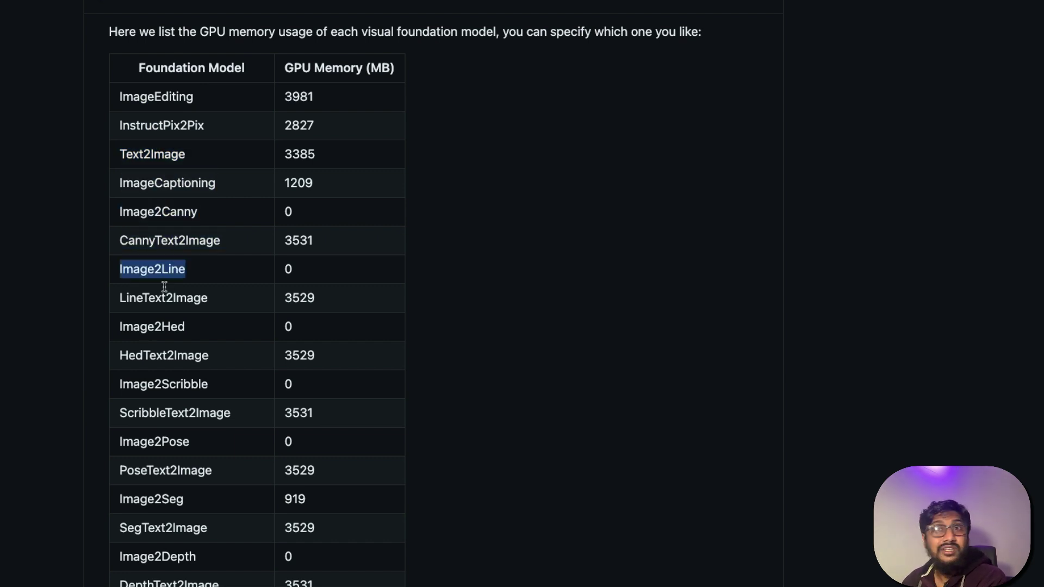
pyautogui.click(168, 299)
pyautogui.doubleClick(168, 299)
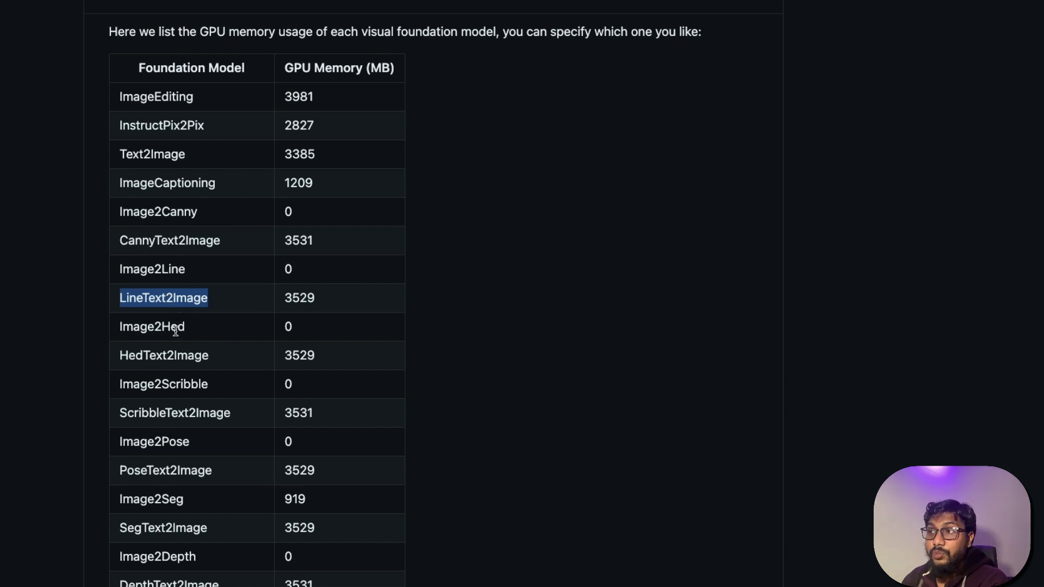
pyautogui.click(144, 209)
pyautogui.moveTo(119, 220); pyautogui.dragTo(237, 383)
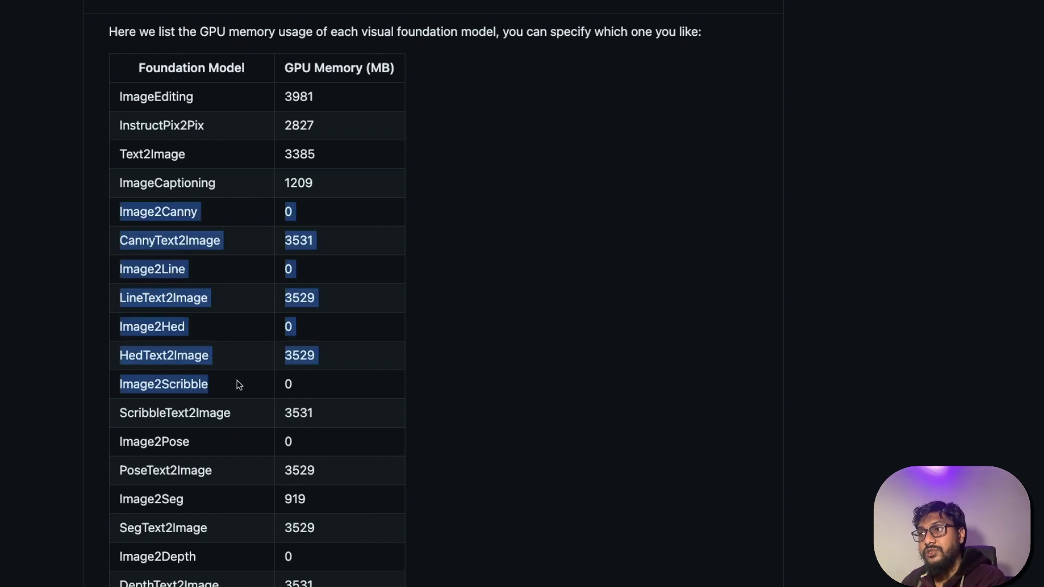
# - Highlight ScribbleText2Image, Image2Seg and VisualQuestionAnswering further down the table
pyautogui.scroll(-1, 231, 381)
pyautogui.doubleClick(197, 387)
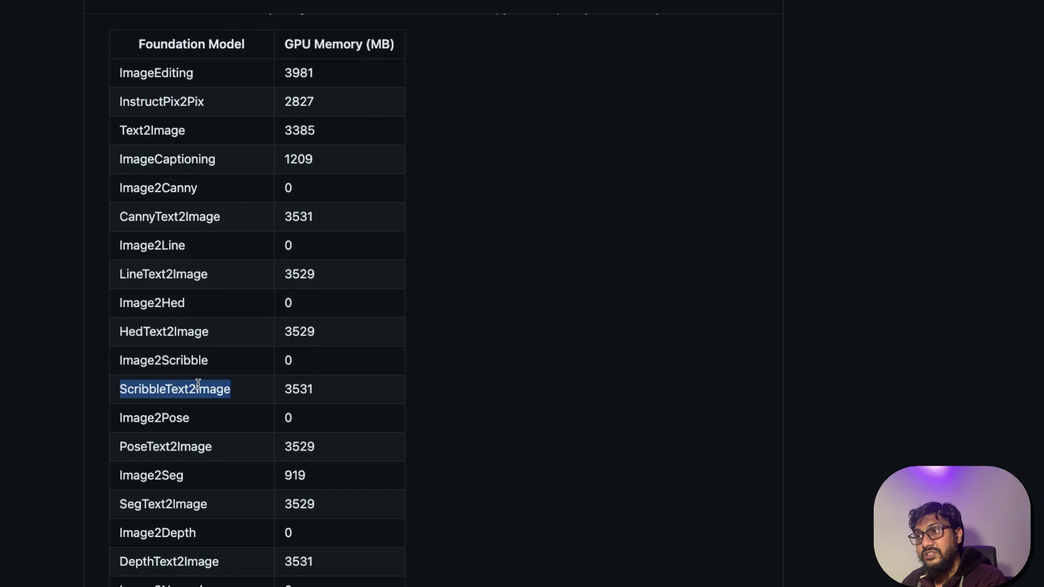
pyautogui.scroll(-1, 167, 422)
pyautogui.scroll(-2, 169, 422)
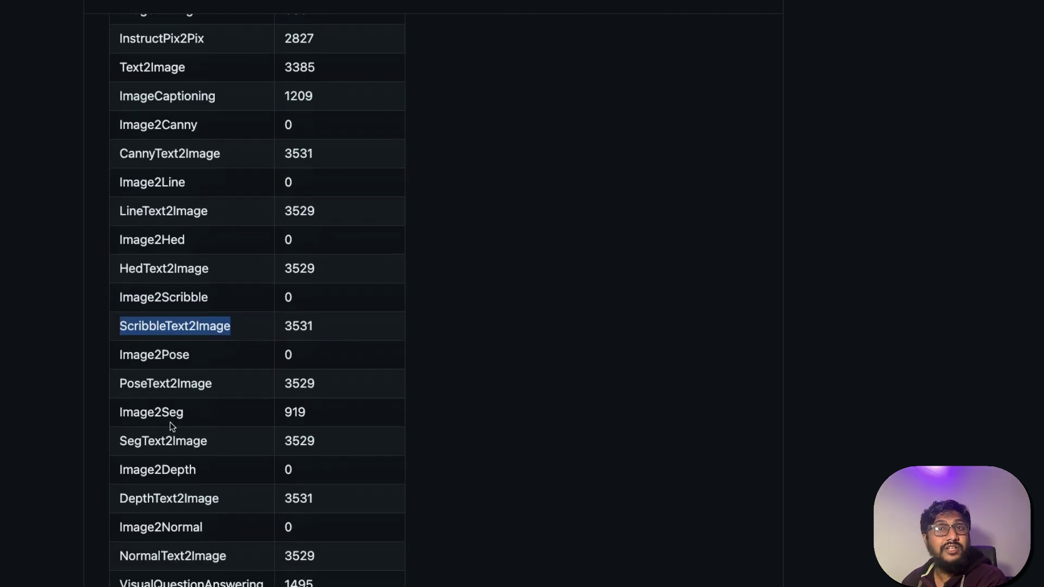
pyautogui.click(180, 415)
pyautogui.moveTo(180, 415); pyautogui.dragTo(123, 284)
pyautogui.scroll(-1, 157, 424)
pyautogui.click(223, 427)
pyautogui.scroll(-3, 187, 425)
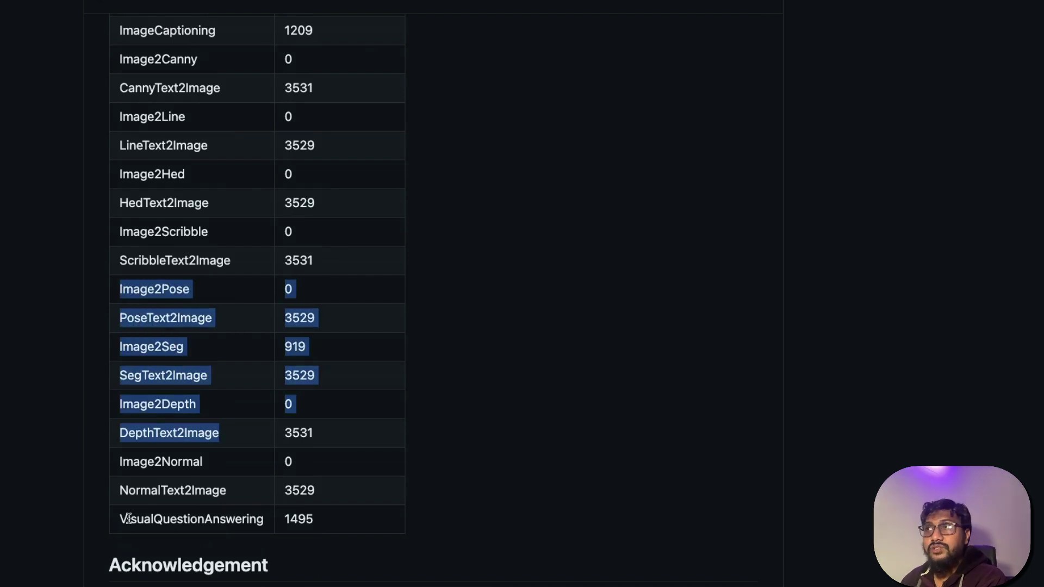
pyautogui.moveTo(127, 519); pyautogui.dragTo(265, 522)
pyautogui.click(266, 522)
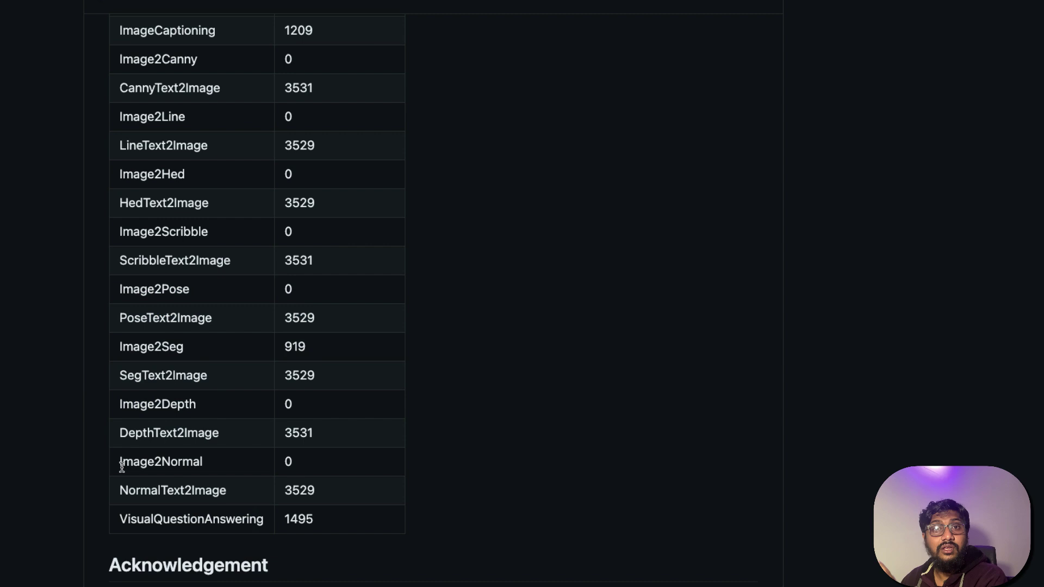
# - Re-highlight InstructPix2Pix and bring the Quick Start setup commands back into view
pyautogui.scroll(3, 218, 466)
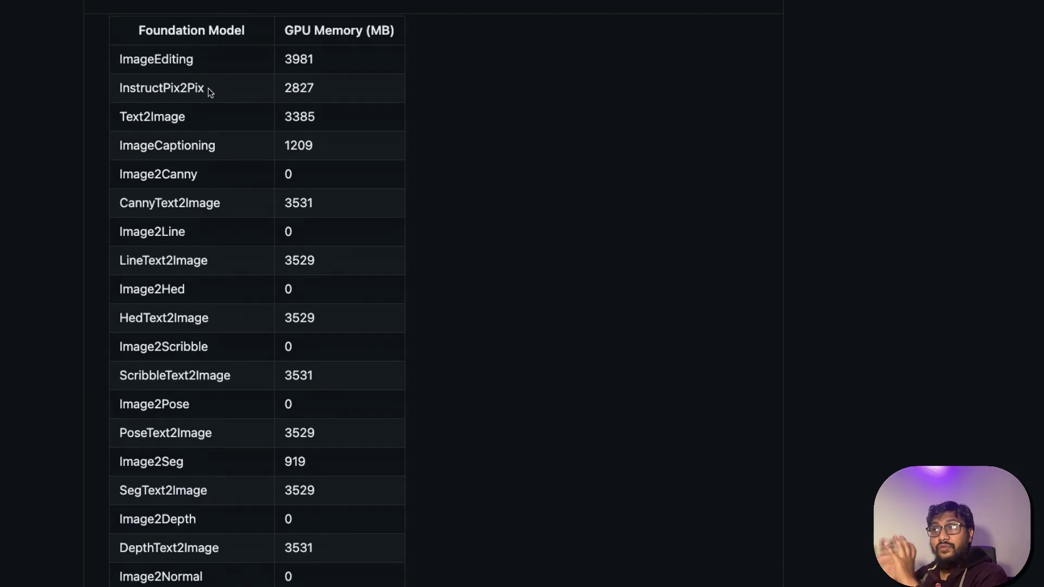
pyautogui.moveTo(157, 91); pyautogui.dragTo(119, 91)
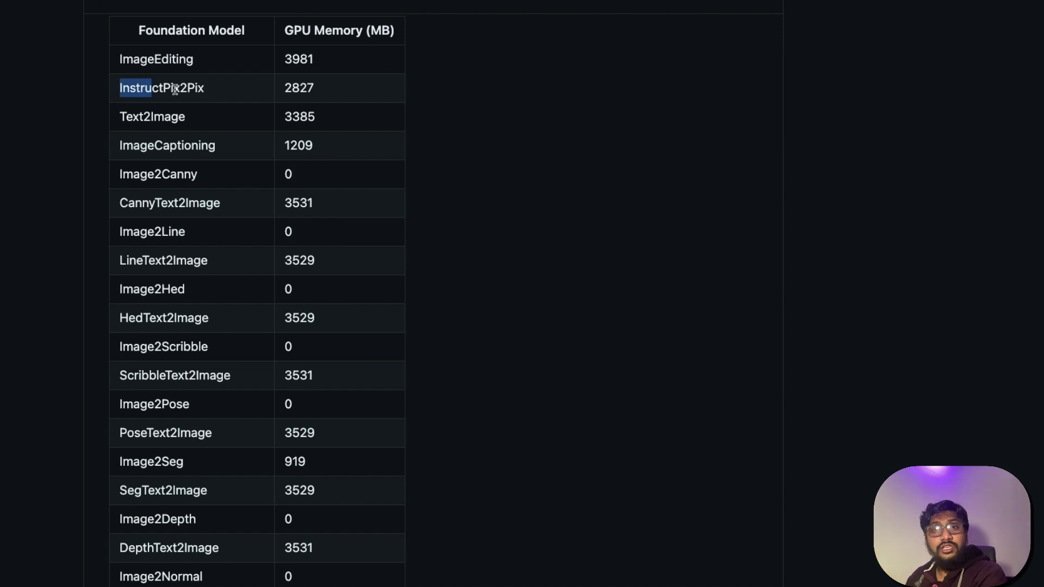
pyautogui.click(162, 91)
pyautogui.doubleClick(162, 91)
pyautogui.scroll(3, 205, 186)
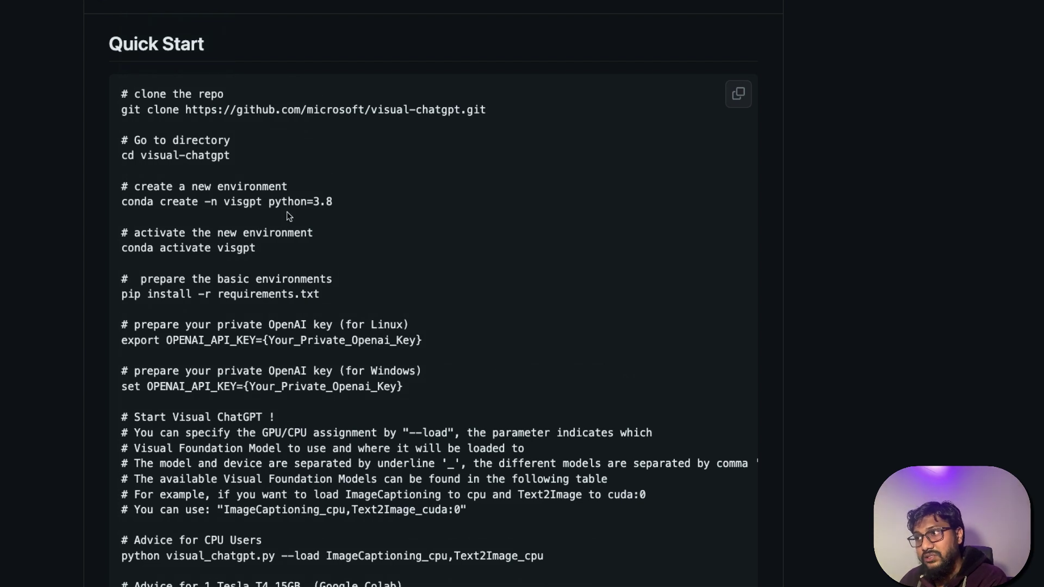
pyautogui.scroll(1, 303, 226)
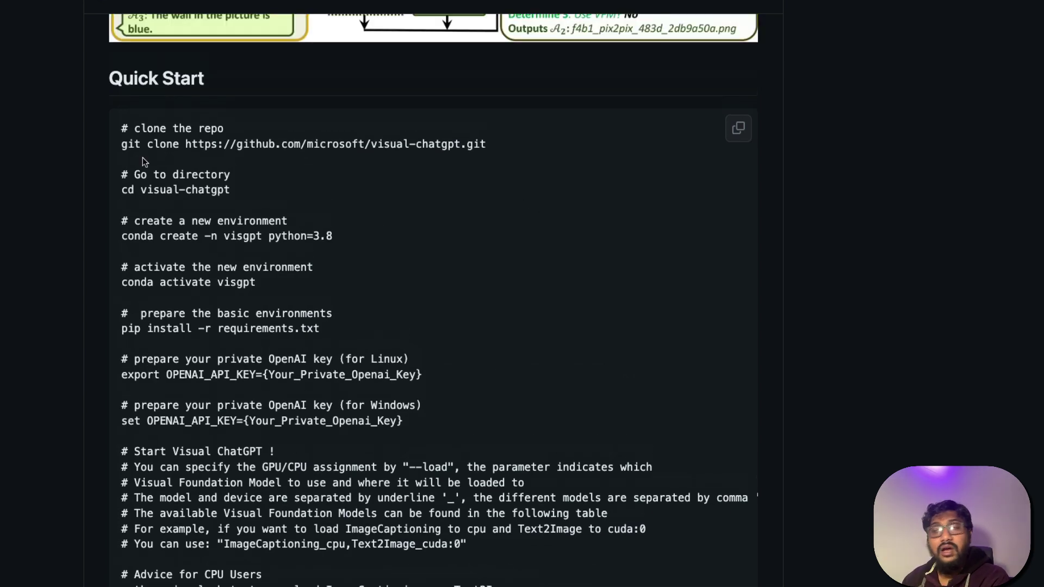
pyautogui.moveTo(121, 127)
pyautogui.mouseDown()
pyautogui.moveTo(335, 351)
pyautogui.moveTo(377, 416)
pyautogui.moveTo(592, 495)
pyautogui.mouseUp()
pyautogui.scroll(-6, 375, 410)
pyautogui.scroll(-2, 375, 410)
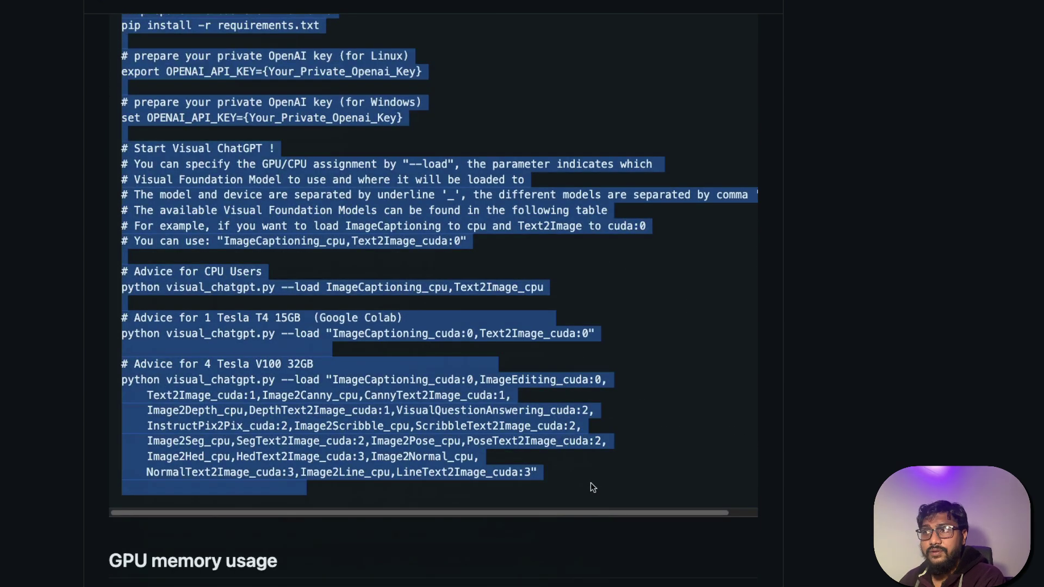
pyautogui.click(272, 323)
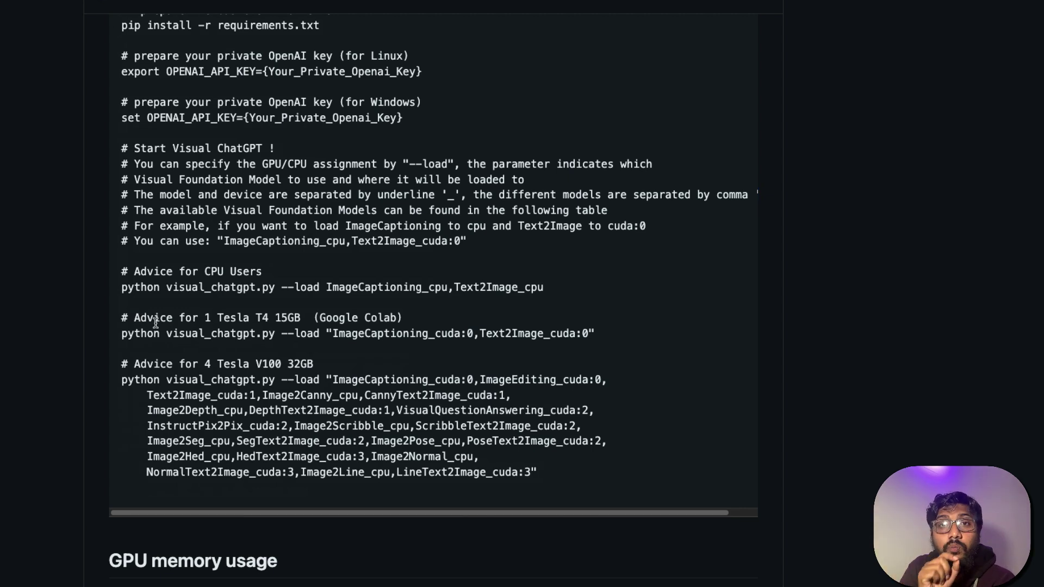
pyautogui.moveTo(613, 336); pyautogui.dragTo(128, 331)
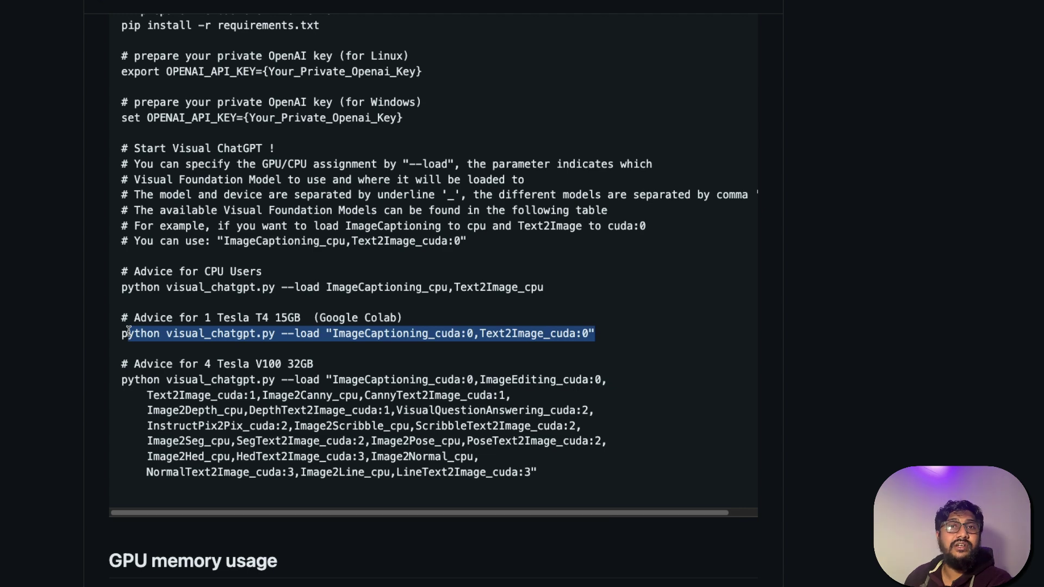
pyautogui.scroll(-7, 128, 332)
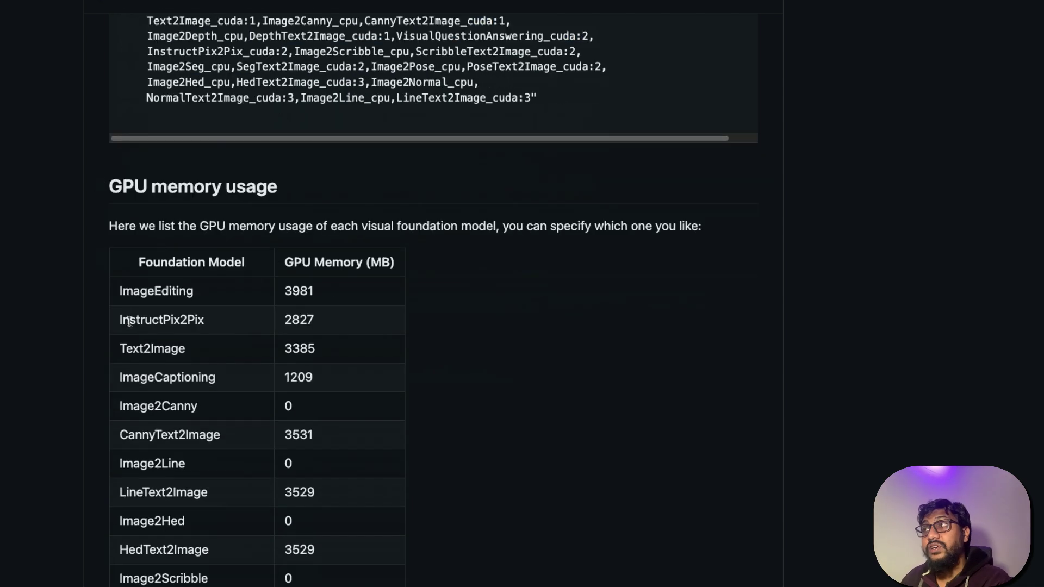
pyautogui.moveTo(123, 291); pyautogui.dragTo(340, 527)
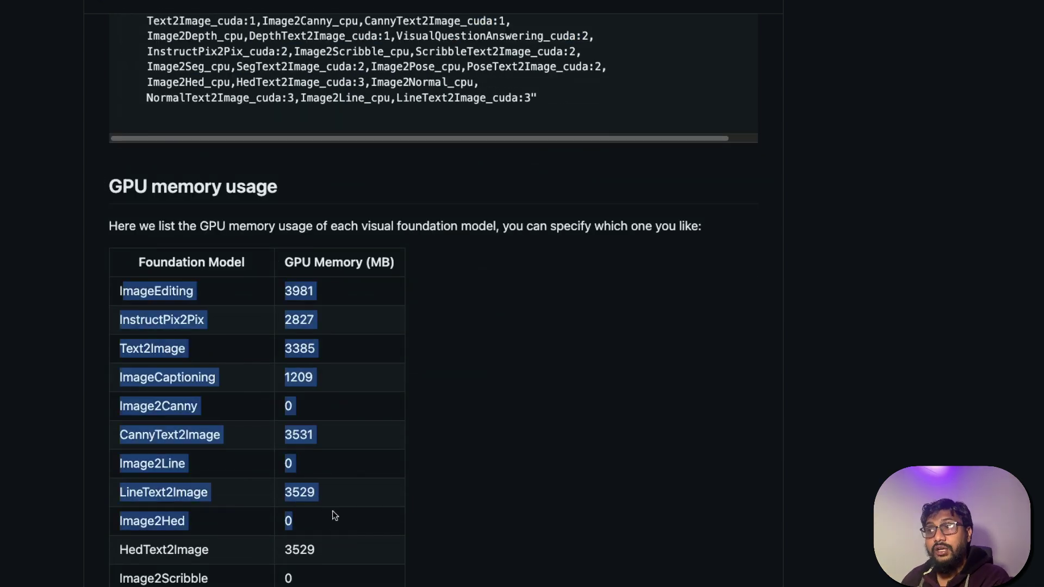
pyautogui.scroll(10, 333, 511)
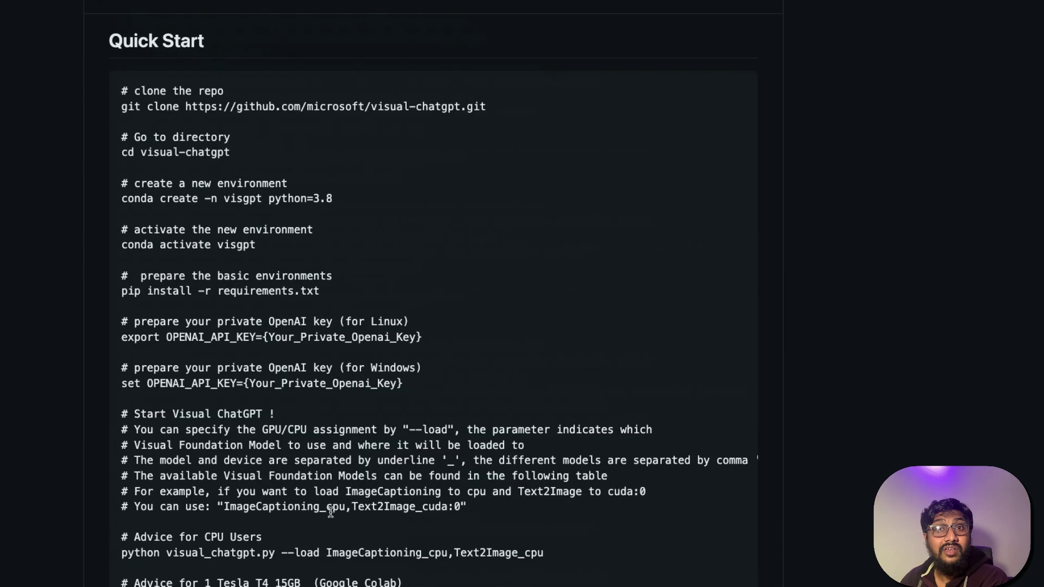
pyautogui.scroll(-4, 315, 425)
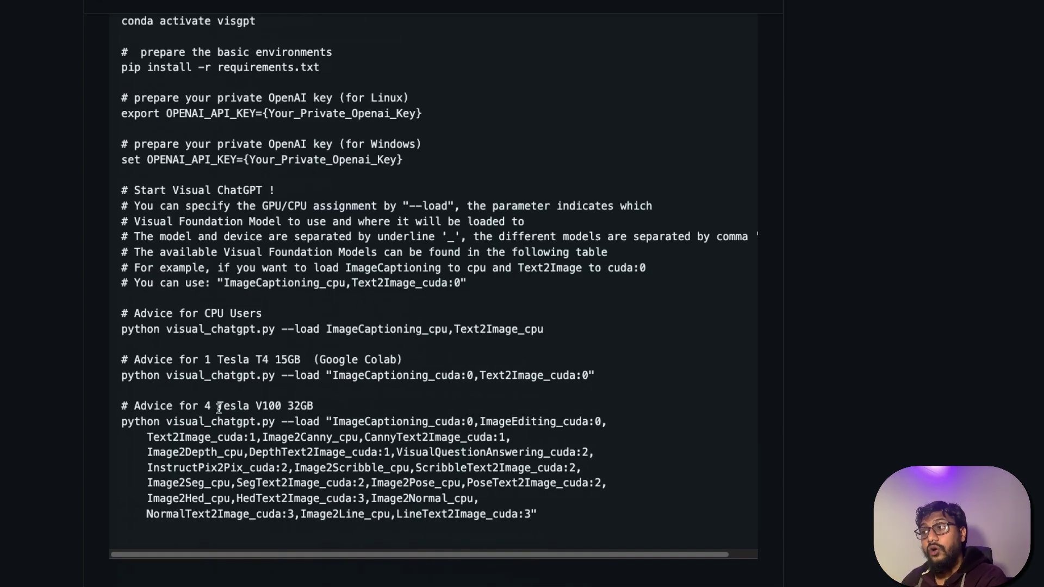
pyautogui.moveTo(218, 407); pyautogui.dragTo(325, 406)
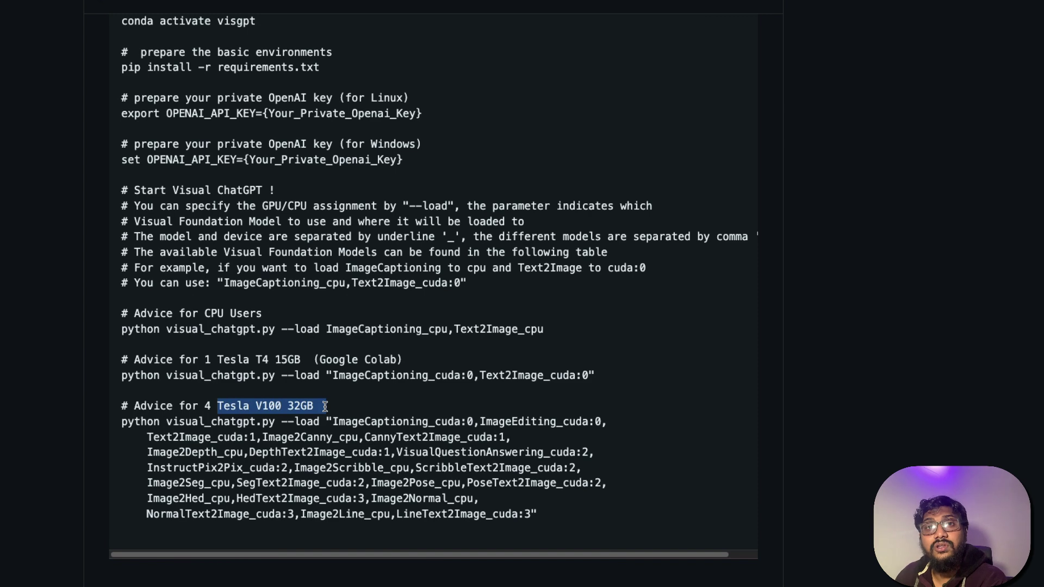
pyautogui.scroll(-5, 324, 408)
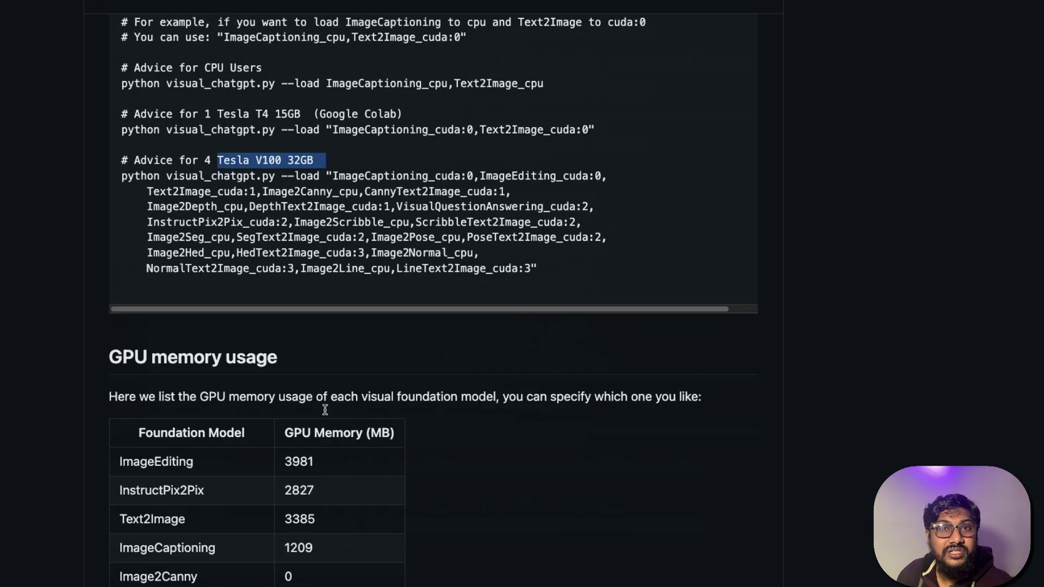
pyautogui.scroll(1, 325, 411)
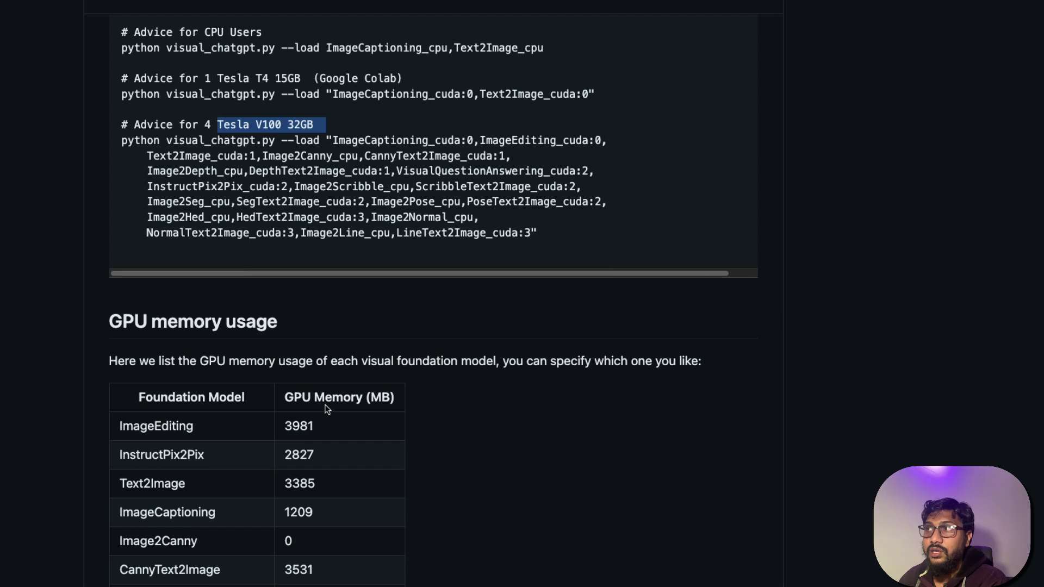
pyautogui.scroll(1, 331, 391)
pyautogui.moveTo(123, 119); pyautogui.dragTo(587, 124)
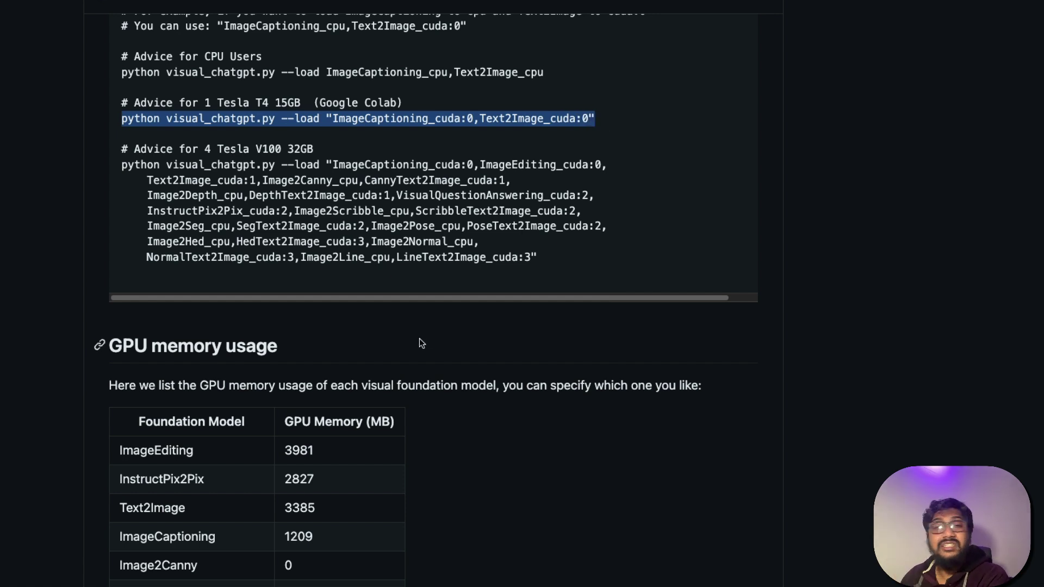
pyautogui.scroll(1, 391, 372)
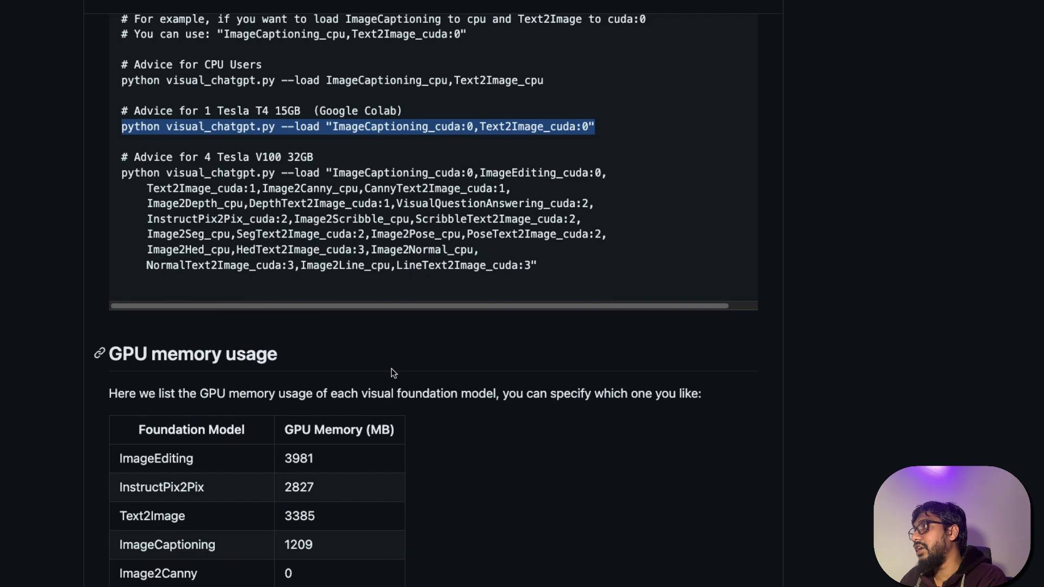
pyautogui.scroll(5, 390, 367)
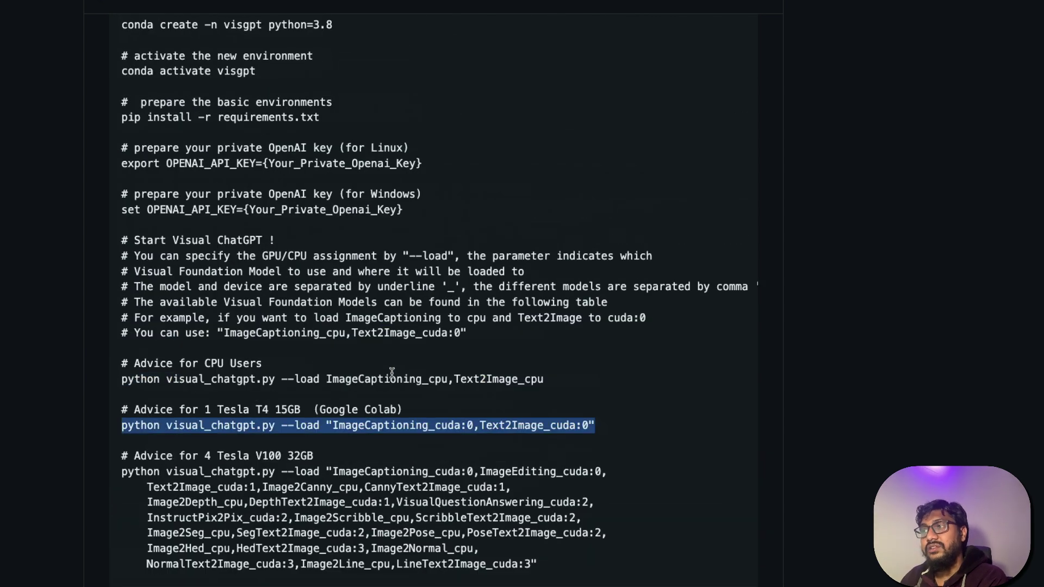
pyautogui.click(913, 340)
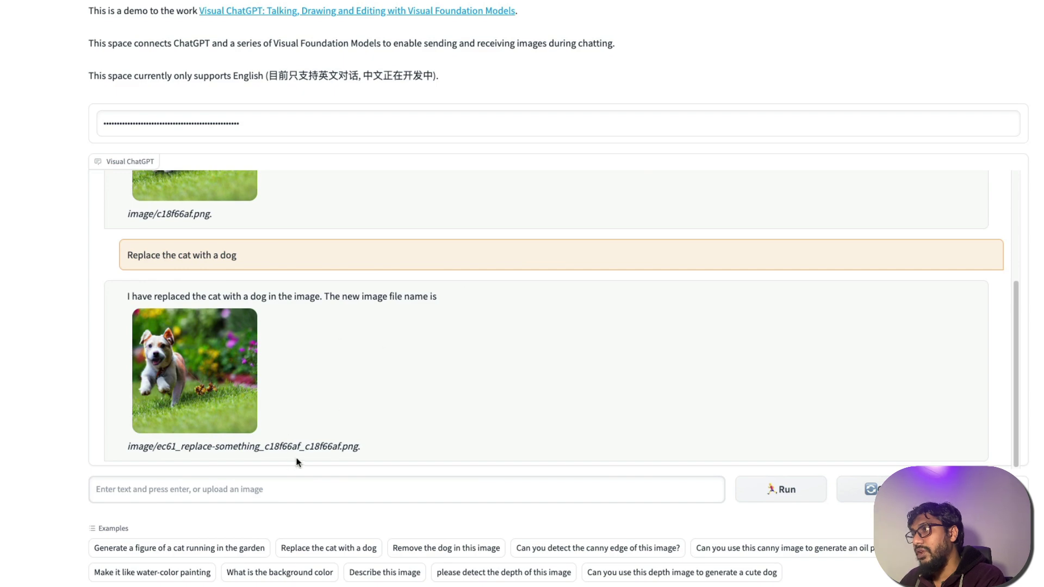
# - Upload the SCR-20230406-prp.png news screenshot to the chat
pyautogui.scroll(-3, 295, 461)
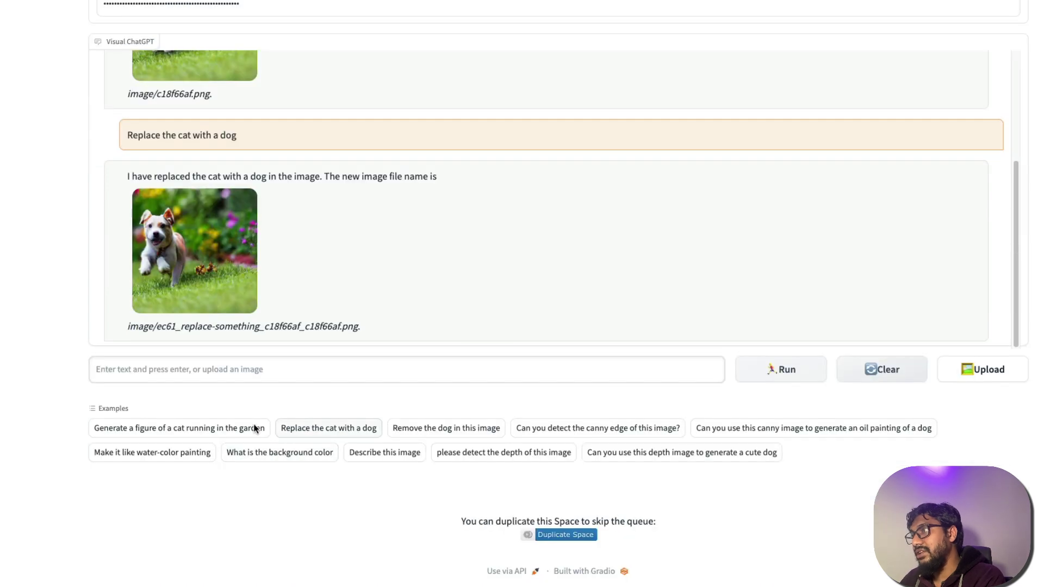
pyautogui.click(977, 375)
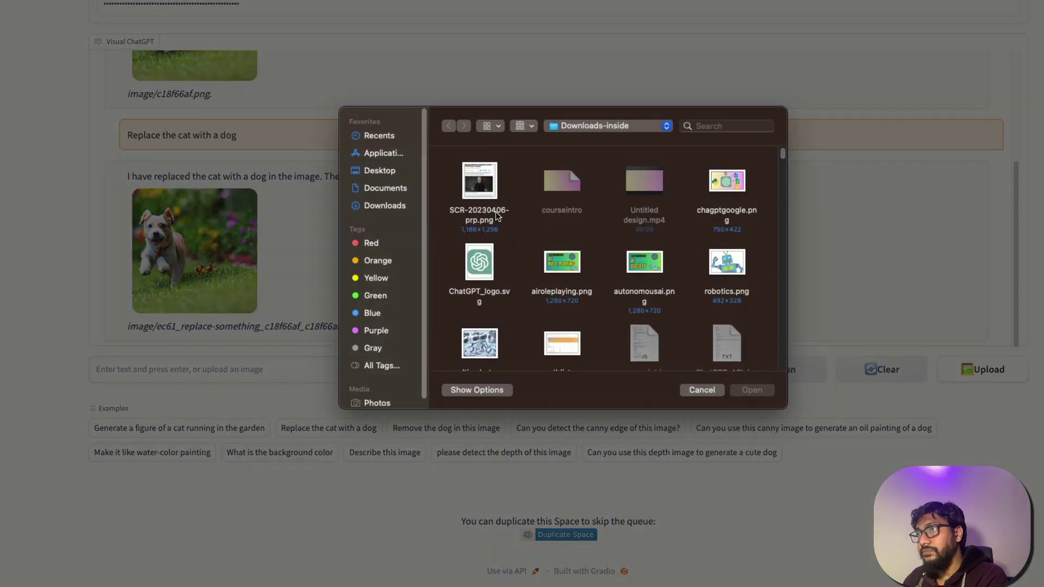
pyautogui.doubleClick(496, 216)
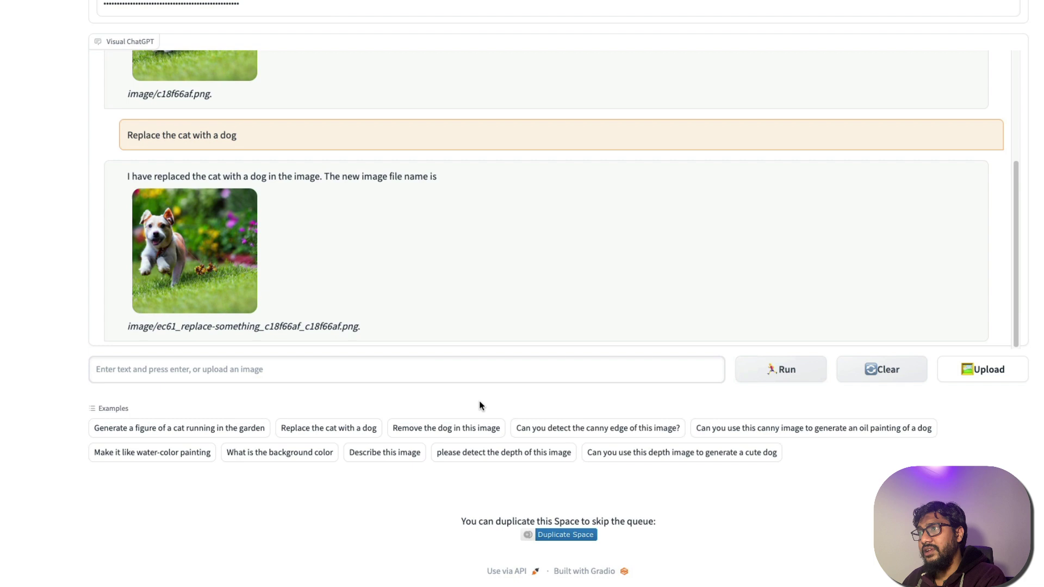
# - Replace the input text with 'Can you describe this image?' and send it
pyautogui.click(289, 373)
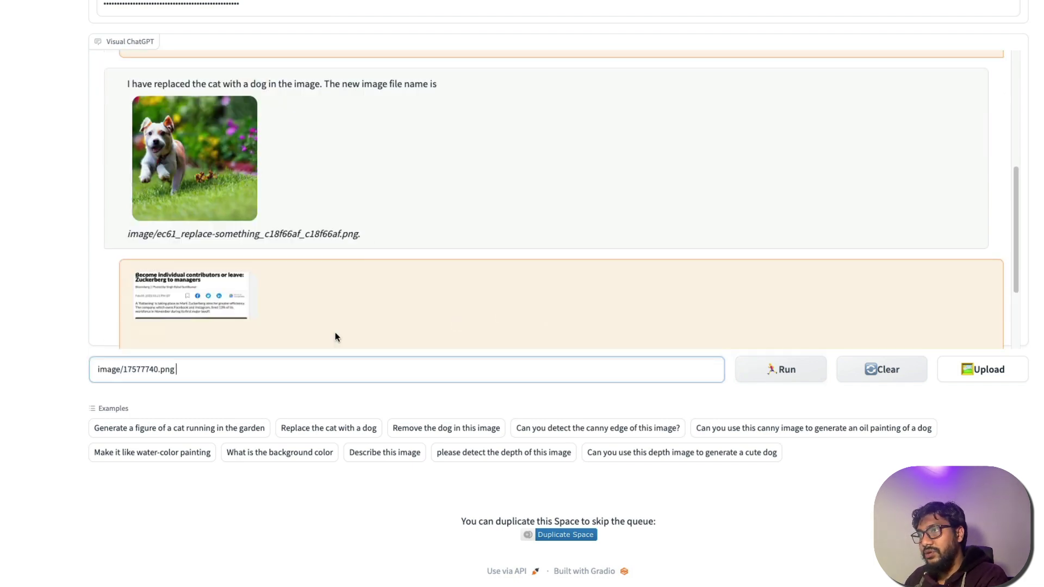
pyautogui.tripleClick(201, 368)
pyautogui.write('Can you descrbe')
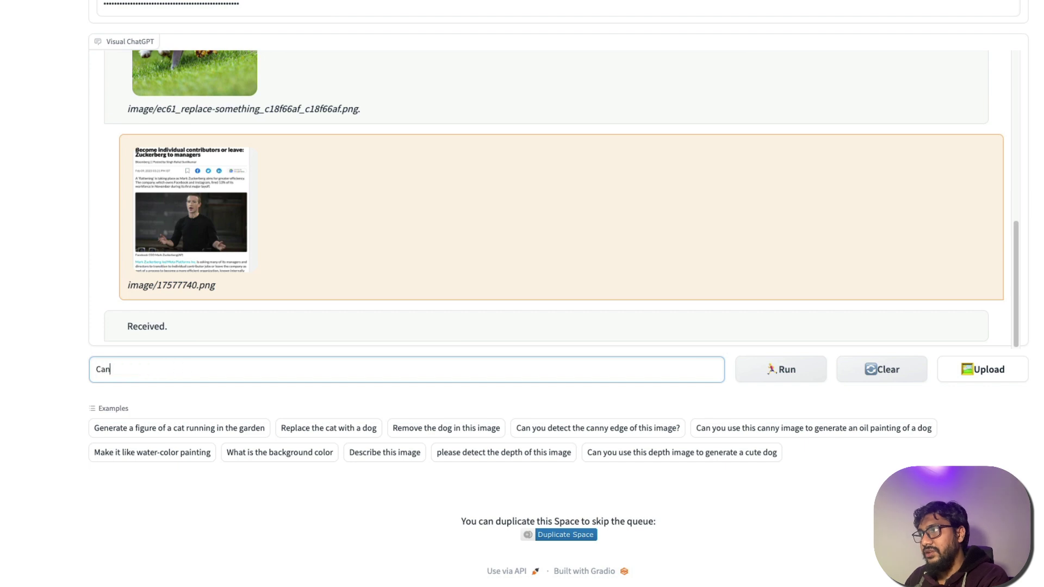
pyautogui.press('BackSpace')
pyautogui.press('BackSpace')
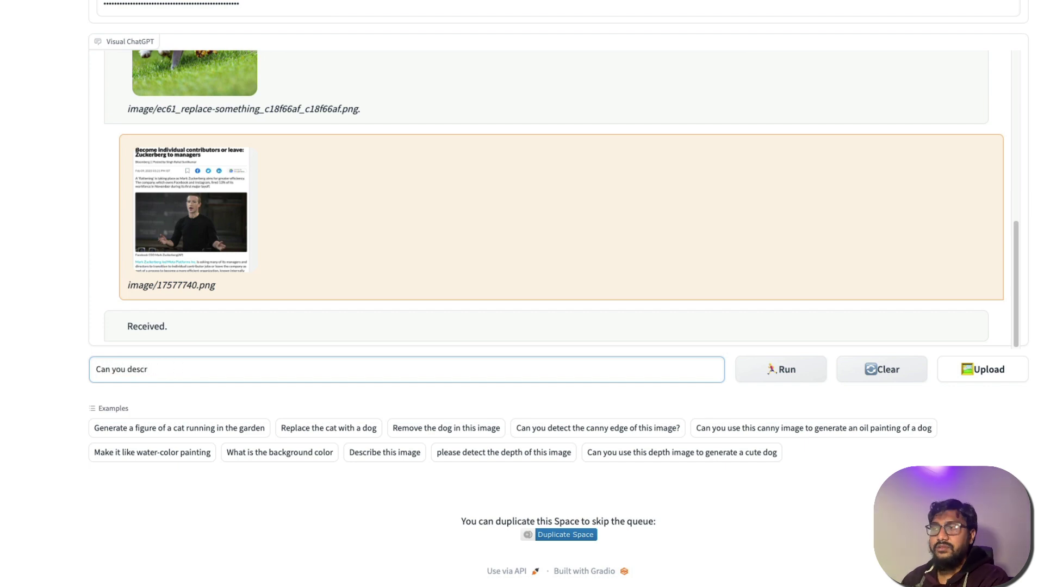
pyautogui.write('ibe this image?')
pyautogui.press('Return')
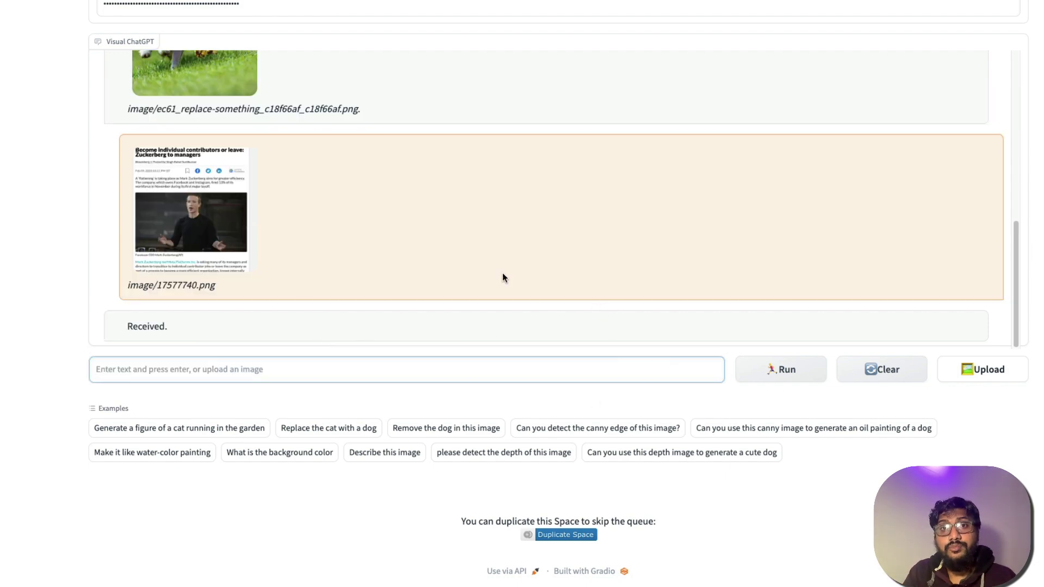
pyautogui.scroll(5, 678, 271)
pyautogui.scroll(-5, 679, 271)
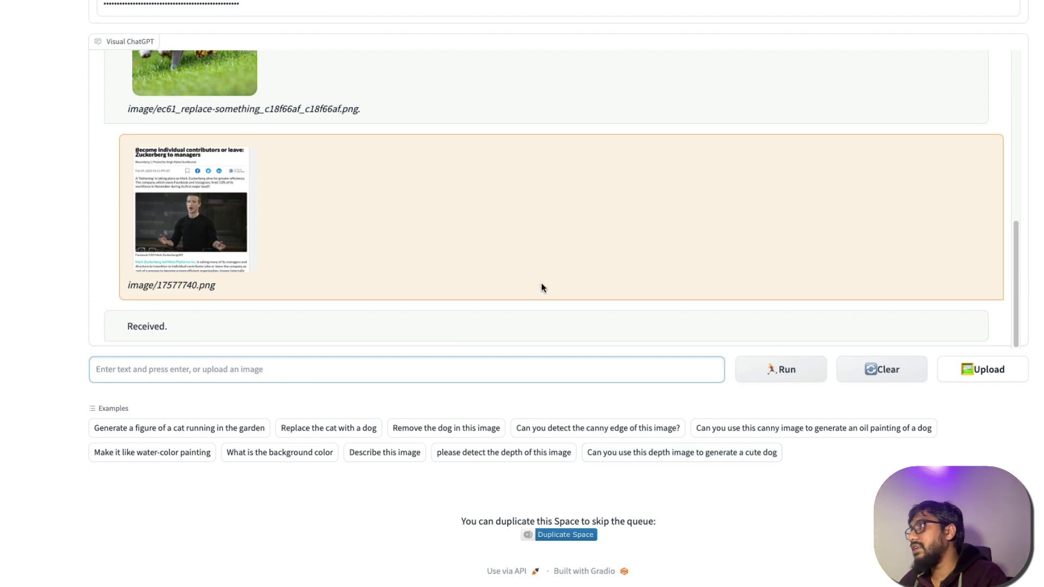
pyautogui.click(833, 227)
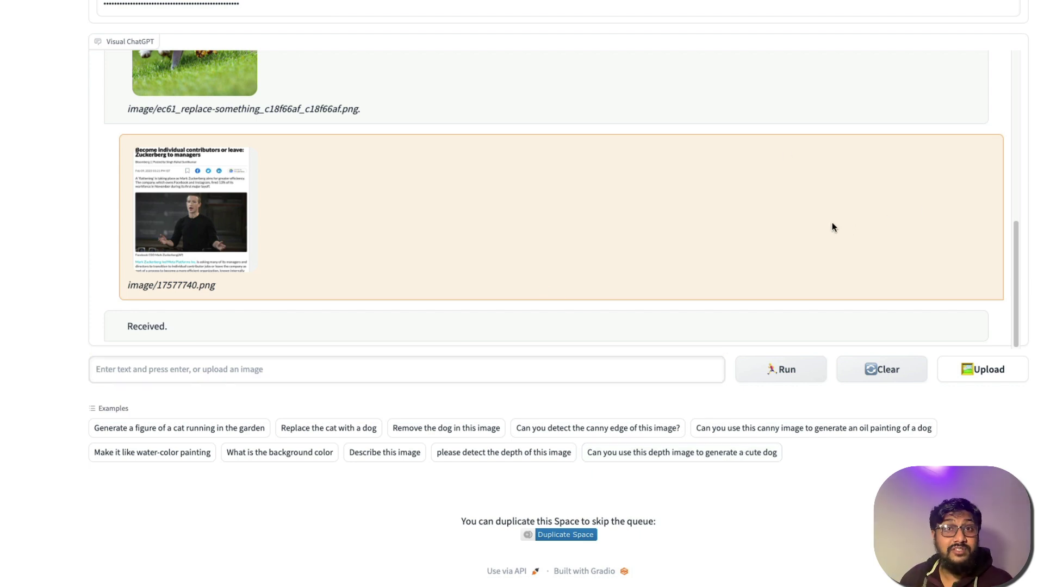
pyautogui.scroll(2, 896, 125)
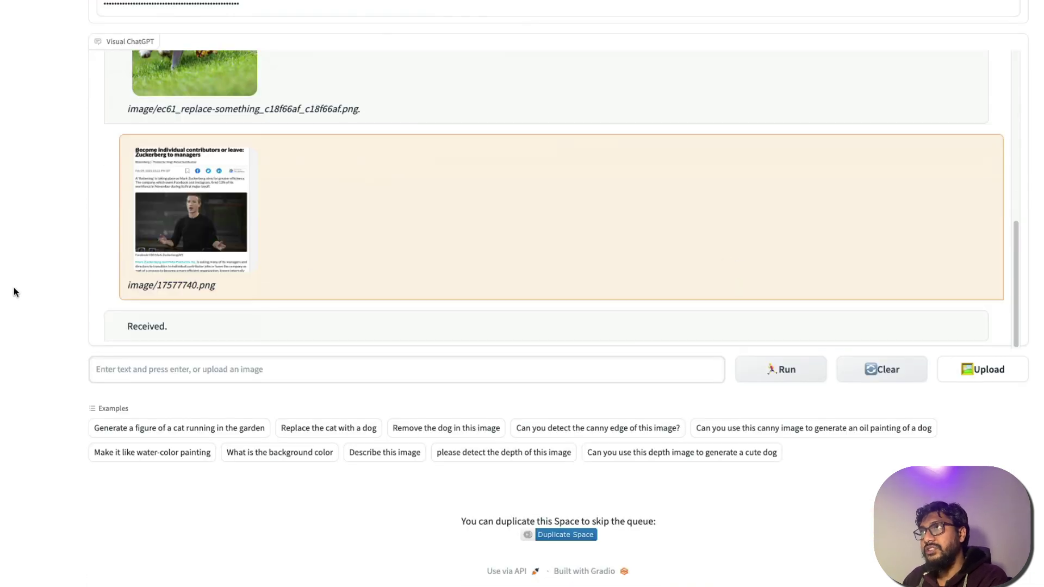
pyautogui.scroll(5, 39, 267)
# - Search the Hugging Face site for 'visual_chatgpt'
pyautogui.click(275, 4)
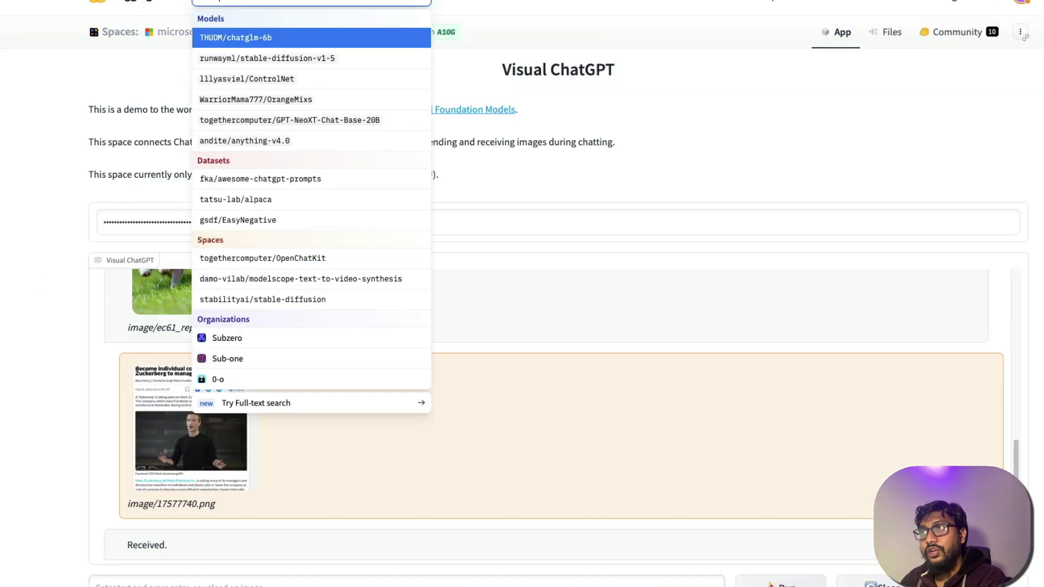
pyautogui.write('visual_')
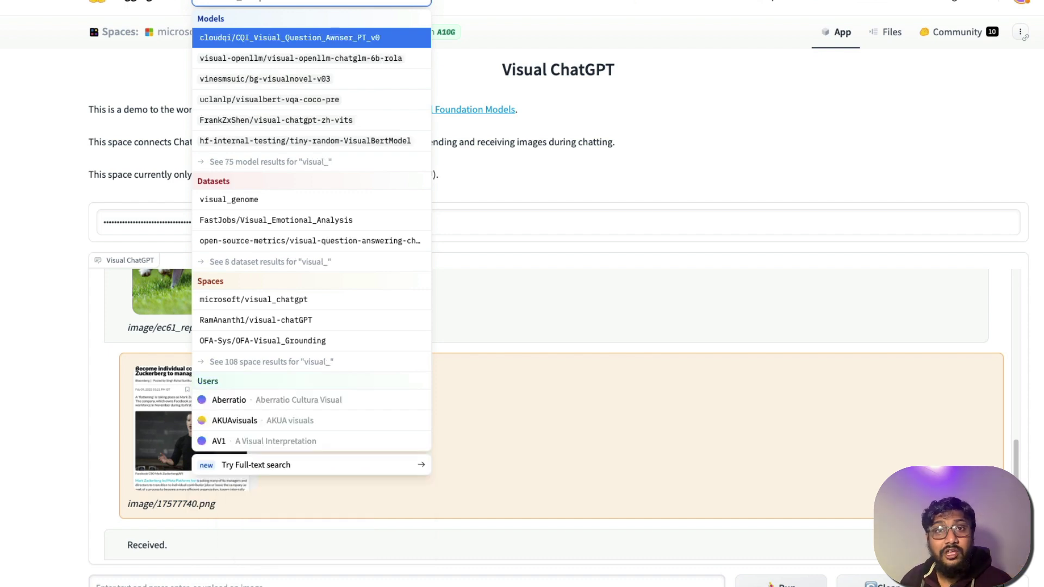
pyautogui.write('chatgpt')
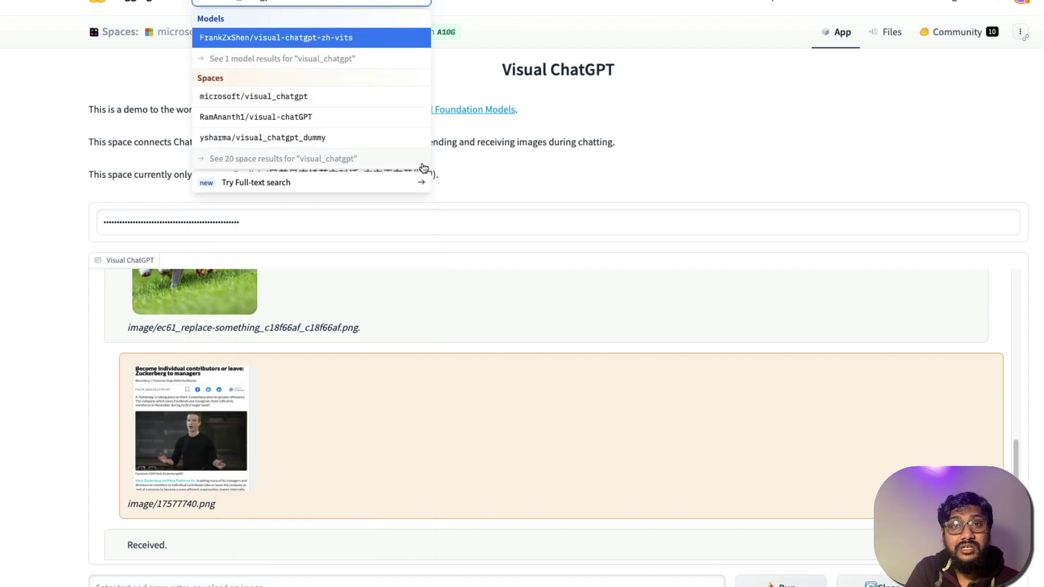